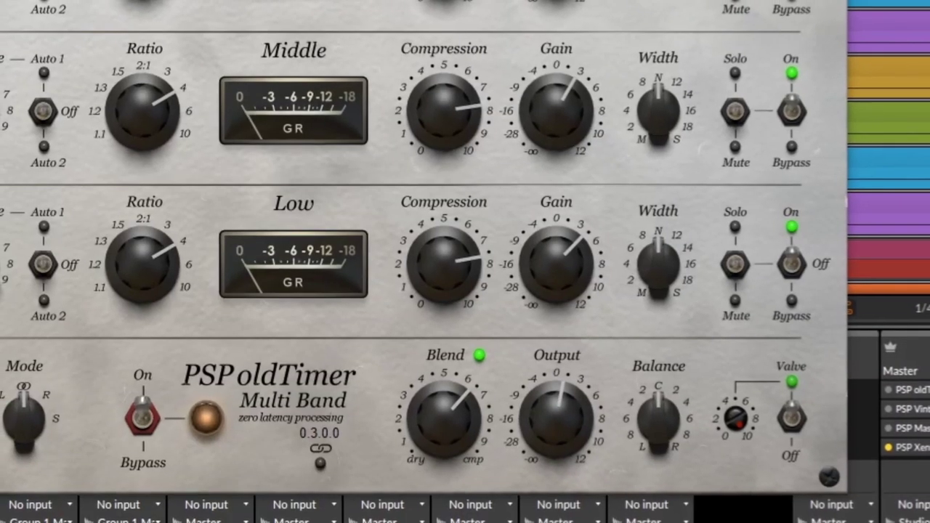
mouse_move(134, 47)
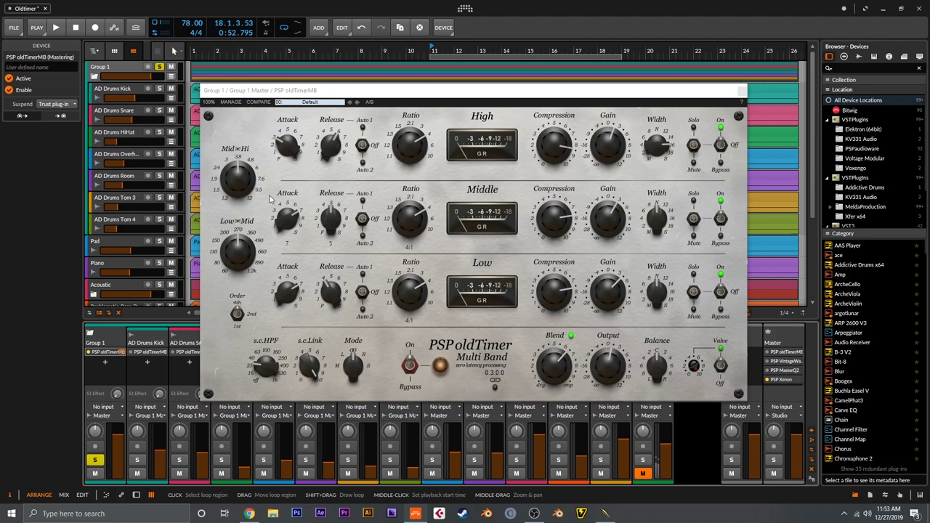
mouse_move(268, 269)
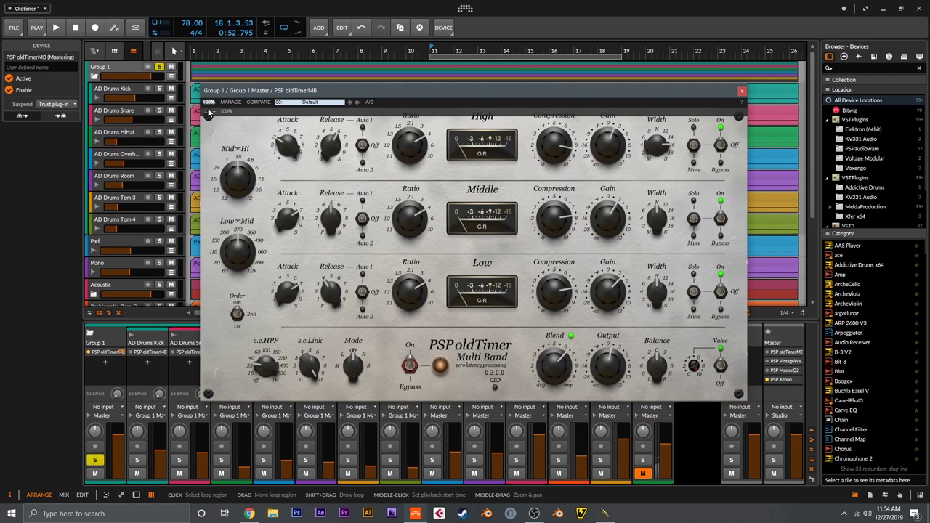
left_click(208, 112)
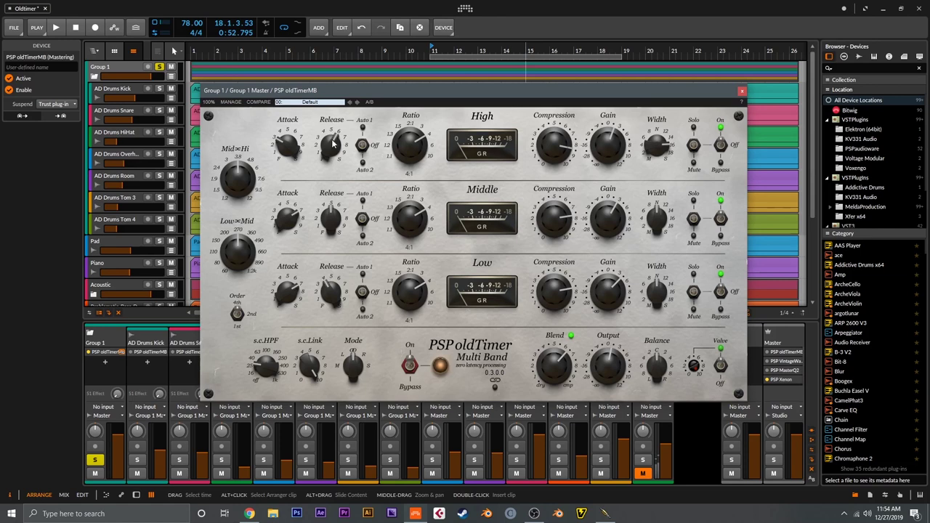
mouse_move(323, 145)
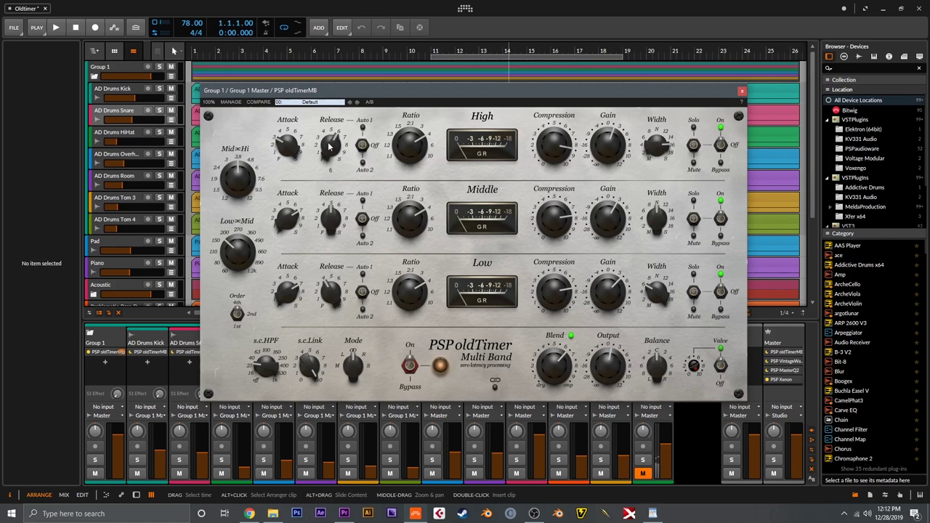
Try the High band's automatic release, solo and bypass switches, and undo the switch changes
left_click(365, 144)
left_click(365, 148)
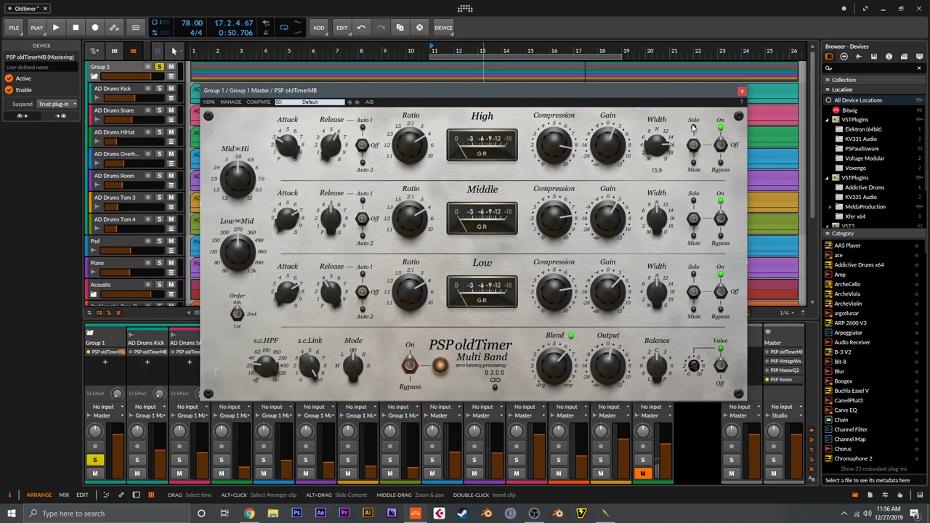
left_click(693, 141)
left_click(695, 145)
left_click(722, 167)
left_click(721, 156)
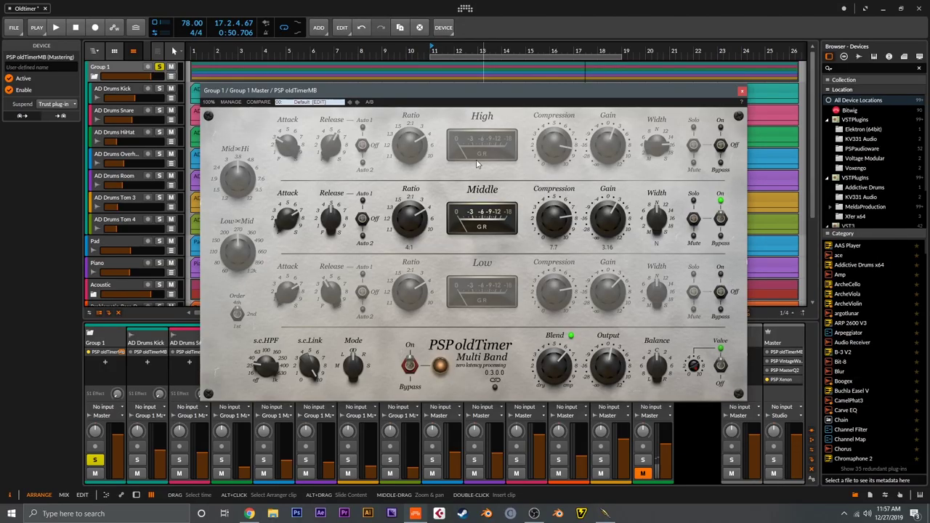
key("ctrl+z")
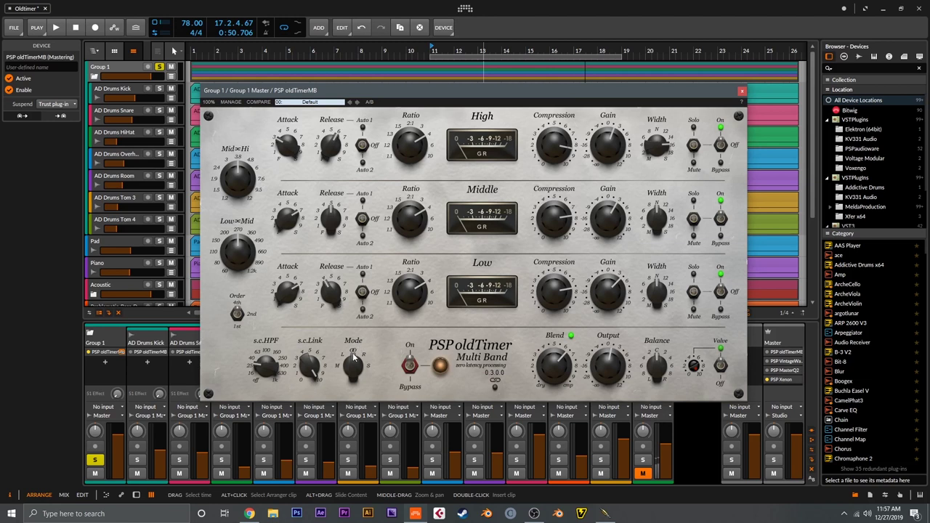
Try the channel Mode selector and the compressor's main On/Bypass switch
left_click_drag(347, 356, 364, 356)
left_click(411, 357)
Try changing the band ratios individually and linked at 3:1, and restore the unlinked 4:1 ratios
mouse_move(428, 292)
left_mouse_down()
mouse_move(427, 308)
mouse_move(429, 298)
left_mouse_up()
left_click_drag(409, 238, 417, 272)
left_click(495, 382)
mouse_move(412, 144)
left_mouse_down()
mouse_move(409, 152)
mouse_move(409, 144)
left_mouse_up()
left_click(494, 388)
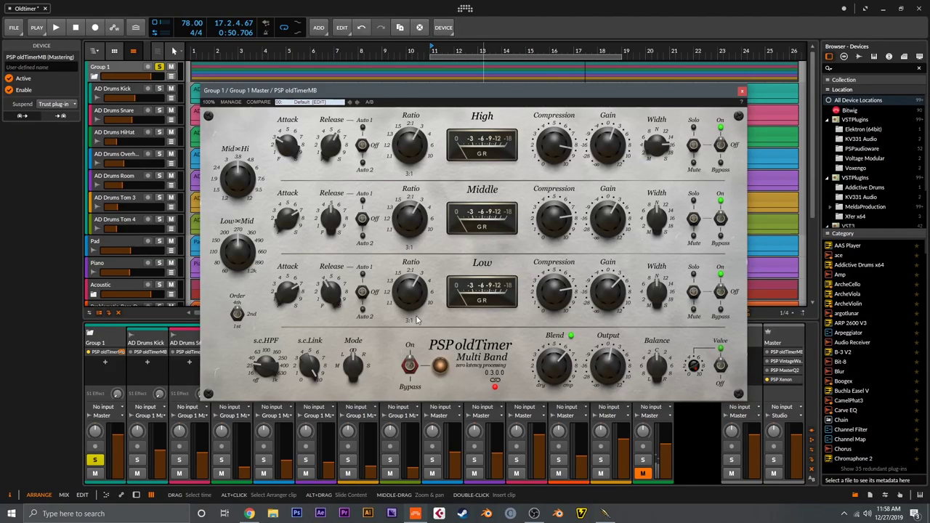
scroll(419, 291, "up", 1)
Set the valve amount to 10.0 and toggle the valve stage off and back on
mouse_move(573, 356)
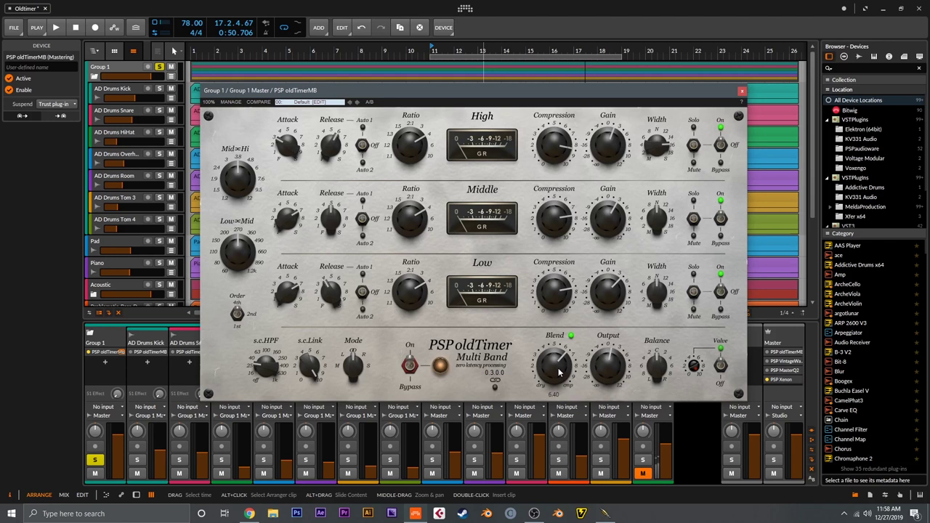
mouse_move(627, 367)
mouse_move(701, 367)
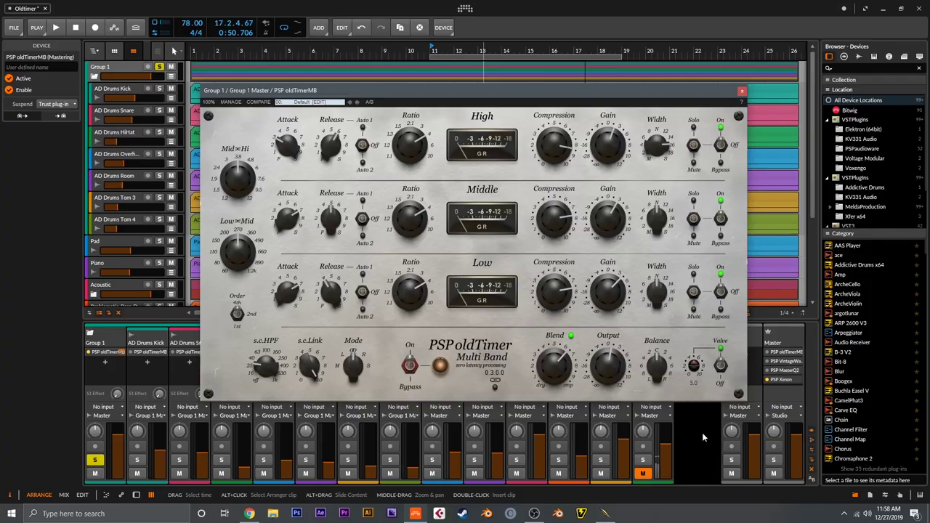
left_click_drag(699, 367, 699, 356)
left_click(718, 368)
left_click(724, 383)
Play the soloed drum group and compare the 4th, 2nd and 1st crossover Order settings
left_click_drag(235, 320, 238, 306)
key("space")
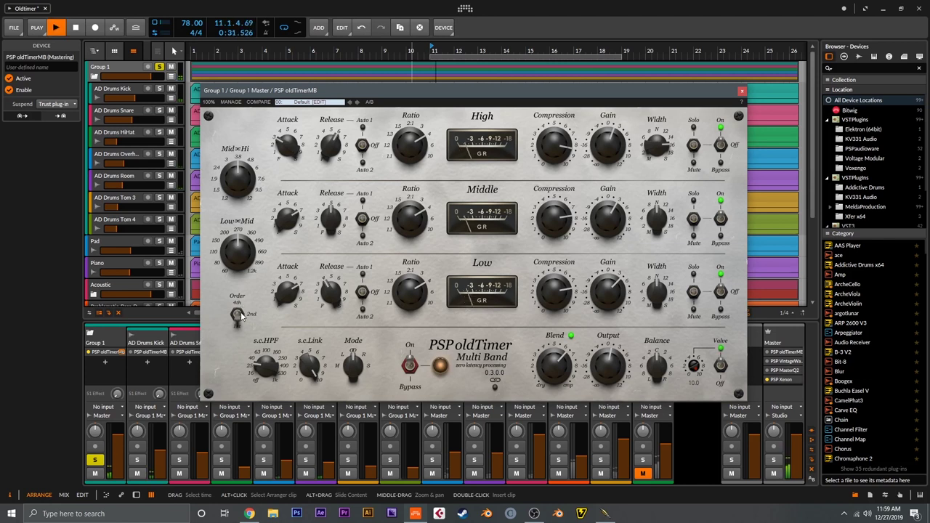
left_click(249, 316)
left_click(236, 304)
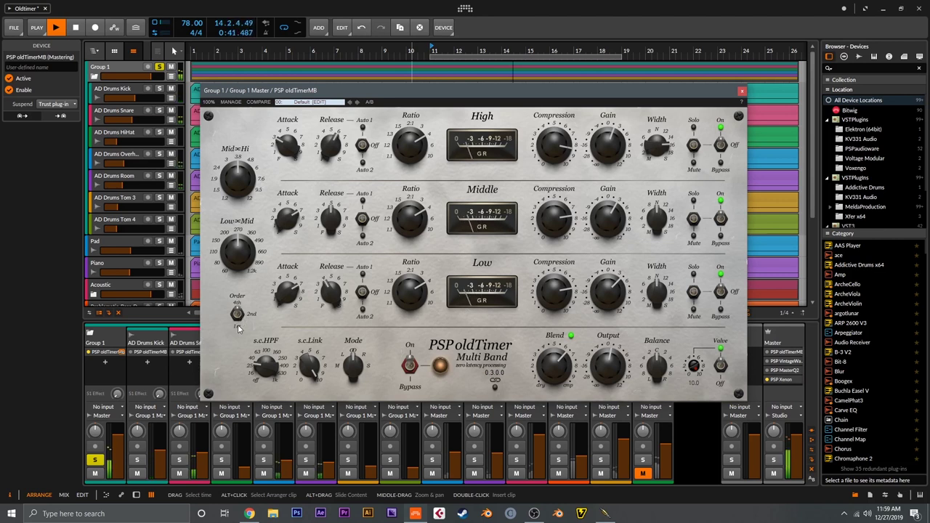
left_click(238, 328)
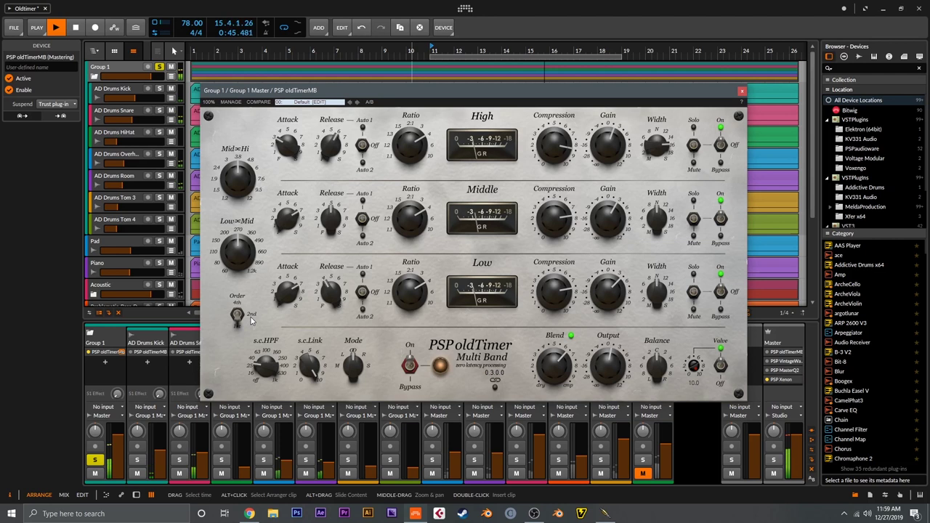
left_click(242, 318)
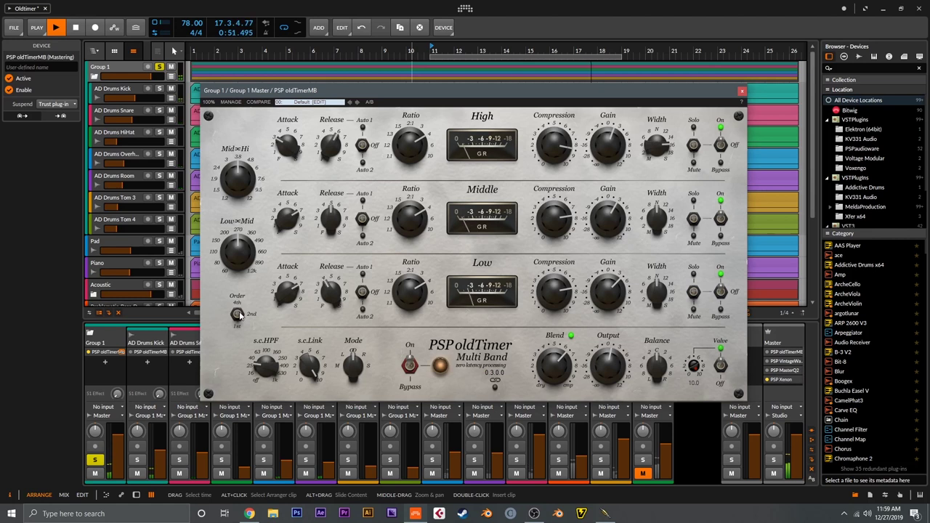
key("space")
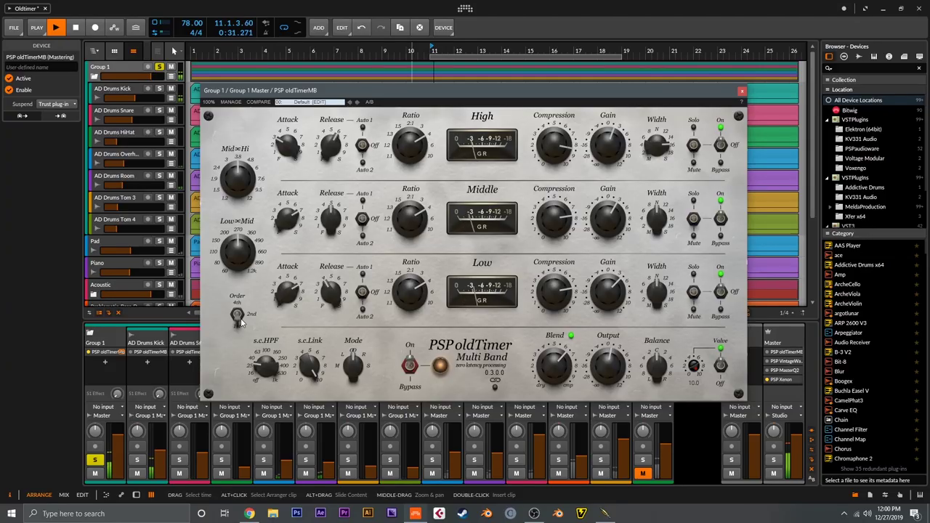
mouse_move(237, 213)
key("space")
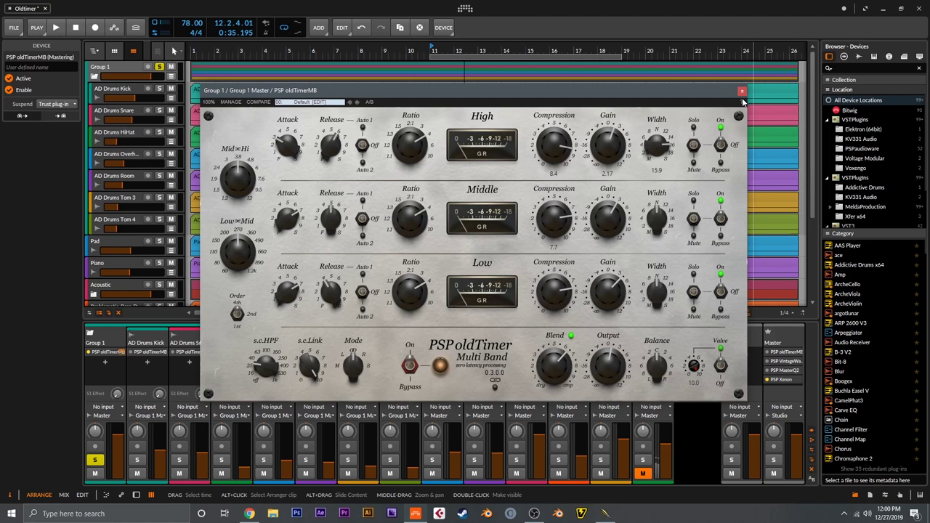
Close the compressor window, disable PSP oldTimerMB on Group 1 and open PSP Xenon on the Master channel
left_click(742, 93)
left_click(89, 352)
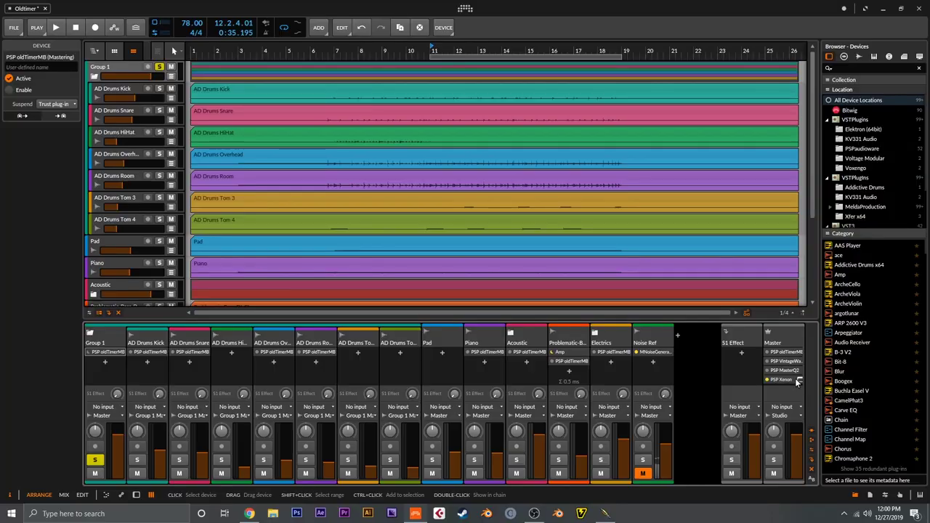
left_click(799, 380)
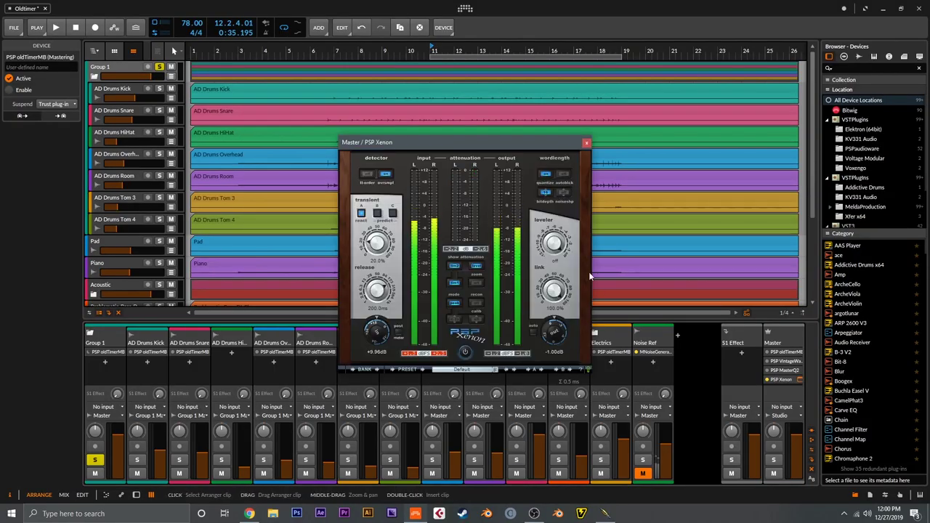
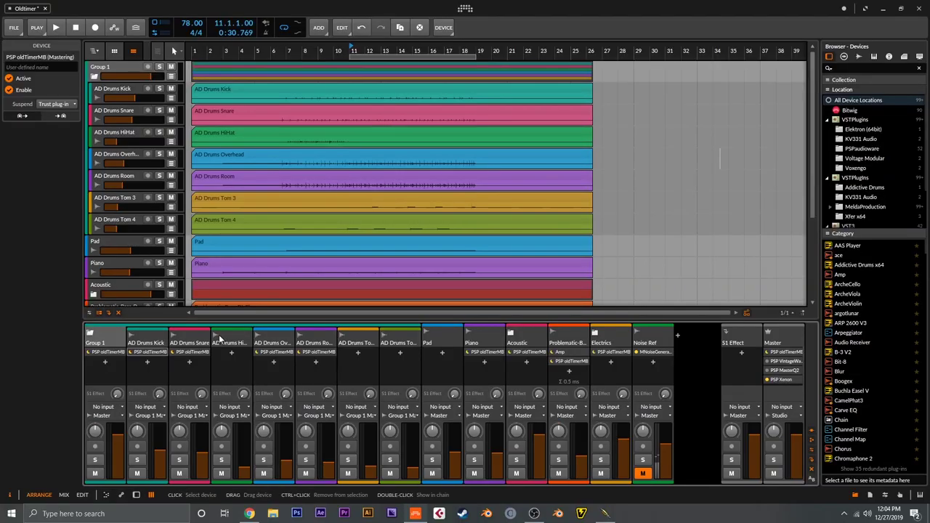
Solo Group 1 and the AD Drums Kick channel, and open the kick's PSP oldTimerMB
left_click(95, 460)
left_click(136, 460)
left_click(164, 353)
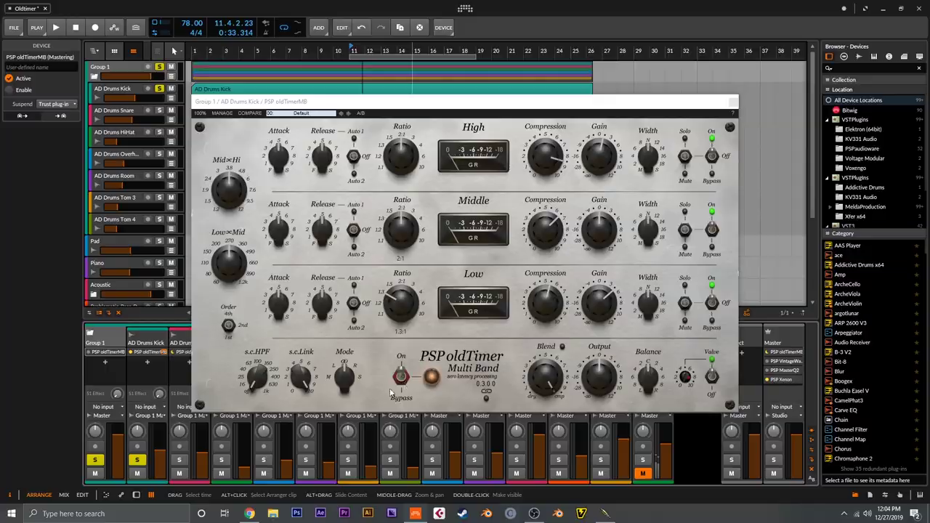
Audition the soloed kick with the compressor bypassed and engaged, and with its valve stage off
key("space")
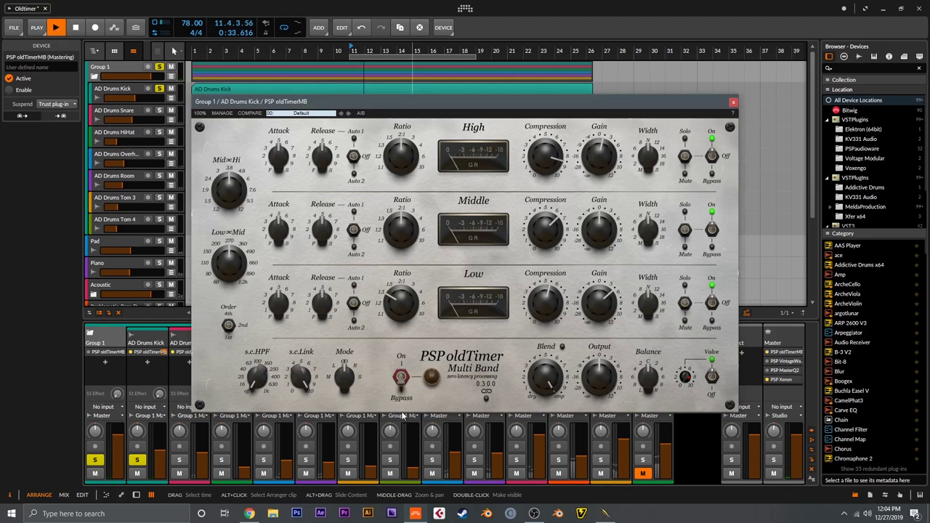
key("space")
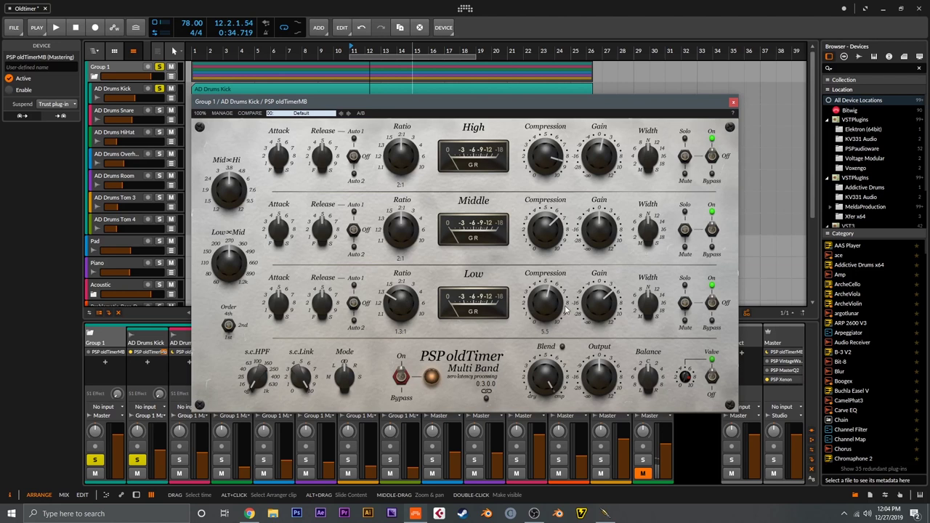
key("space")
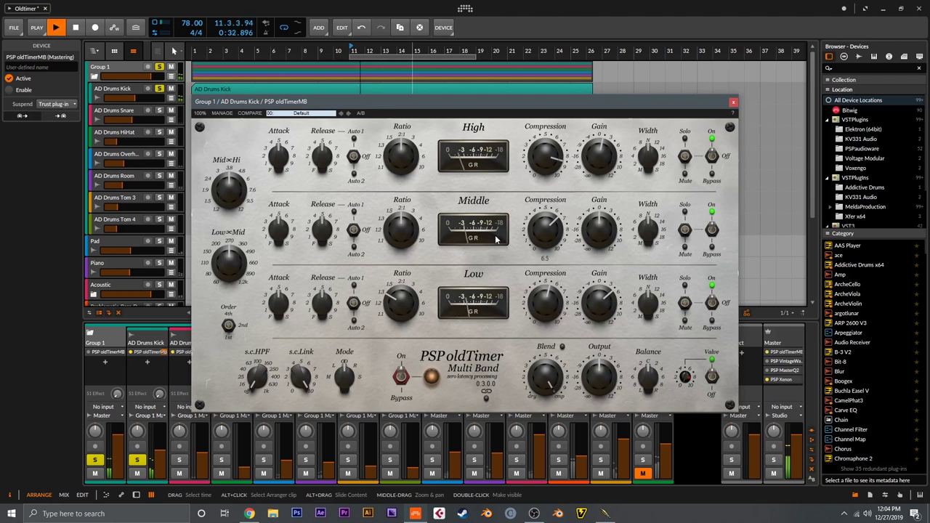
key("space")
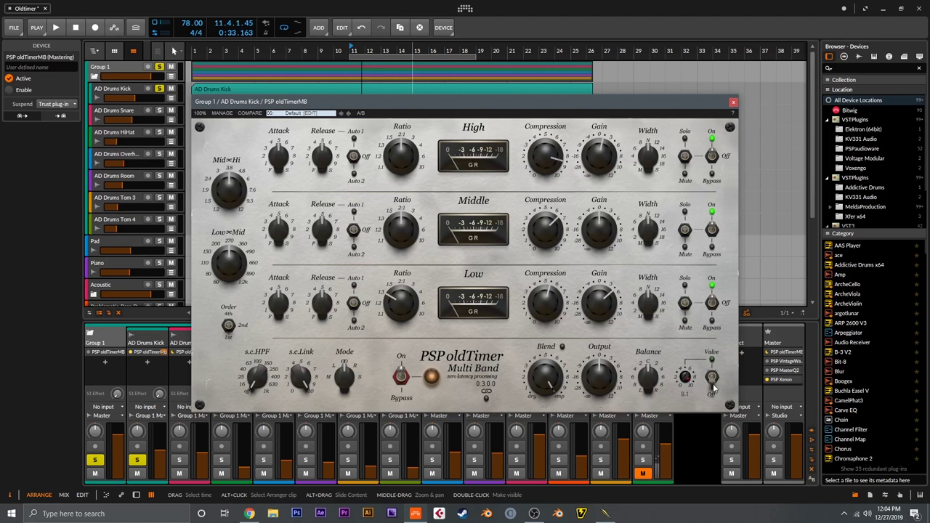
key("space")
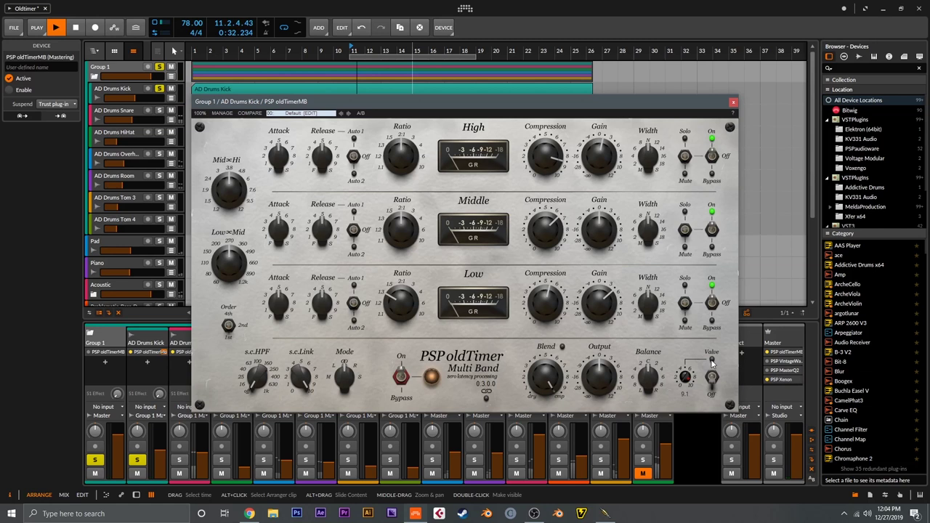
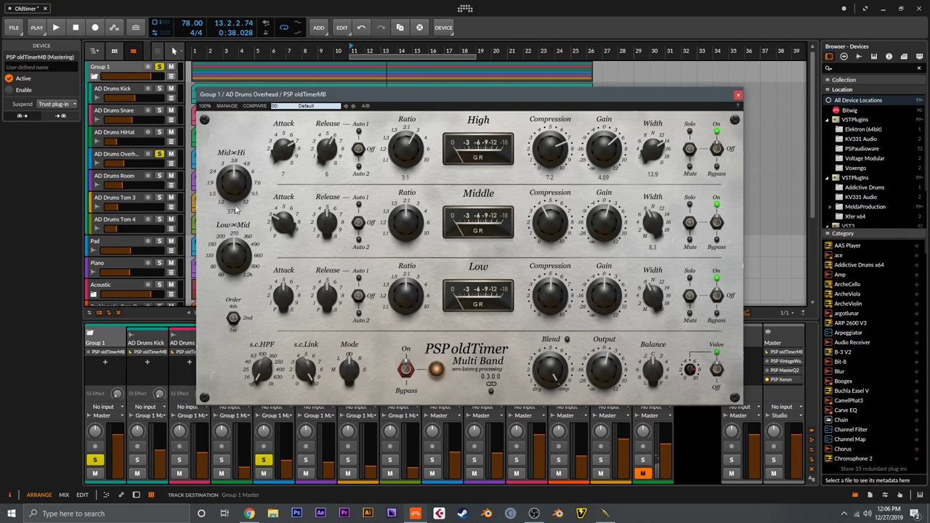
Raise the Mid-Hi crossover on the AD Drums Overhead compressor to between 4.8 and 7.6, and audition the overheads
left_click_drag(235, 193, 235, 172)
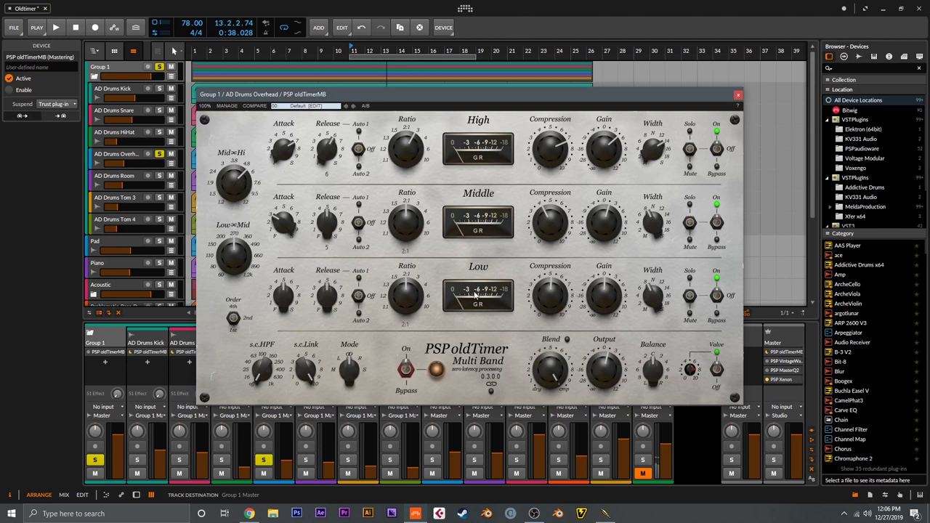
key("space")
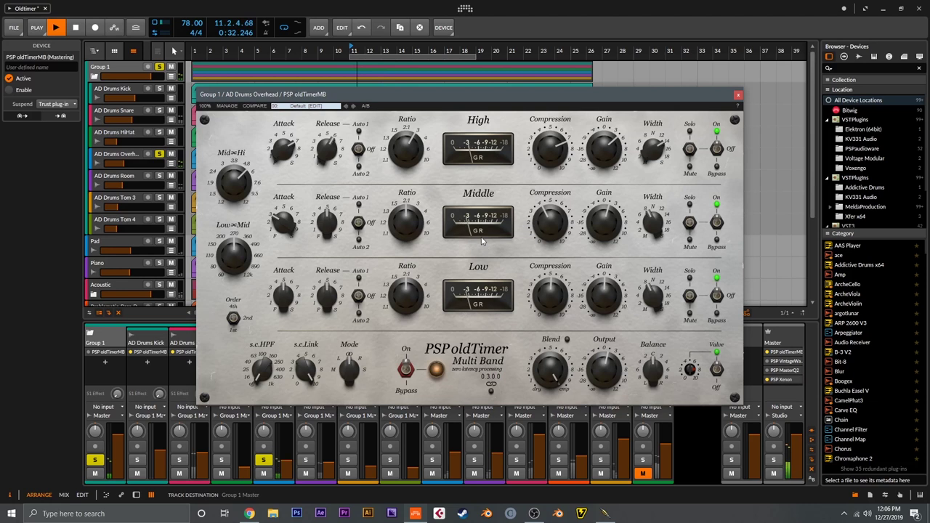
key("space")
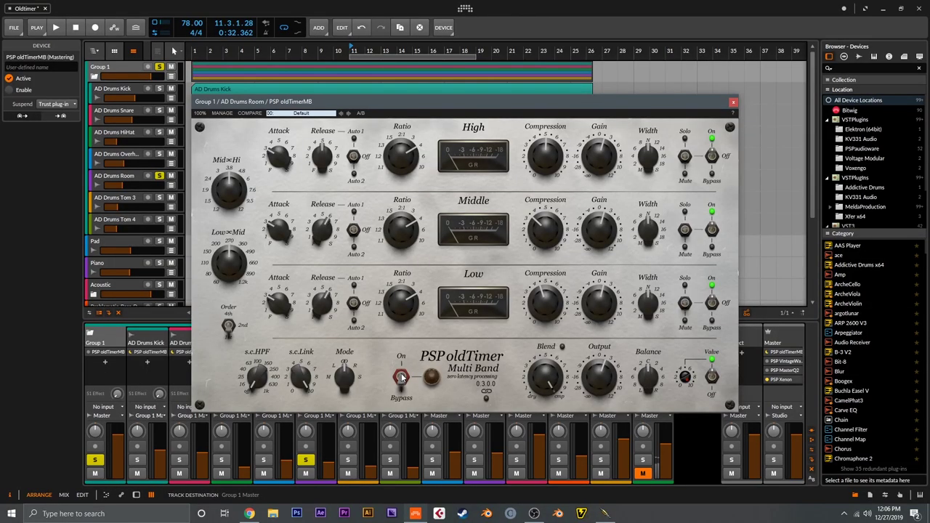
Engage the AD Drums Room compressor during playback and raise all bands' compression and gain, with their widths at M
key("space")
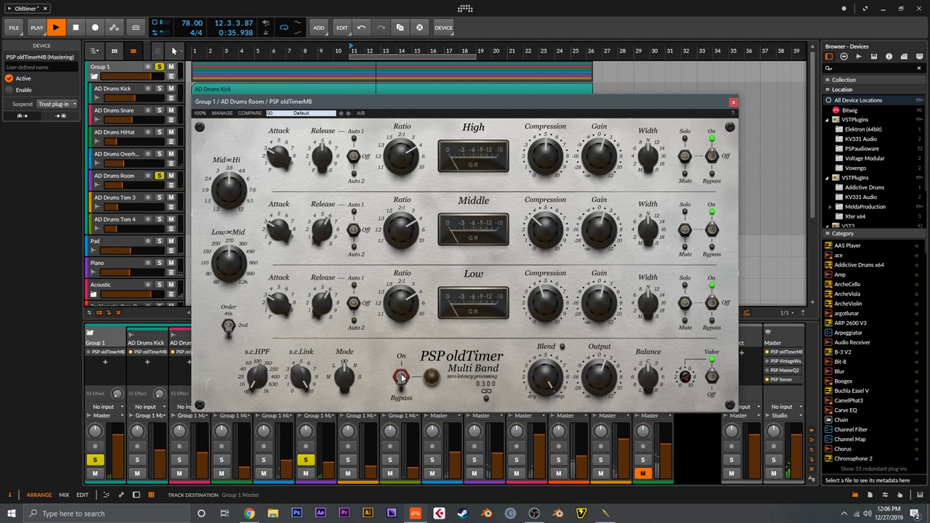
left_click(401, 377)
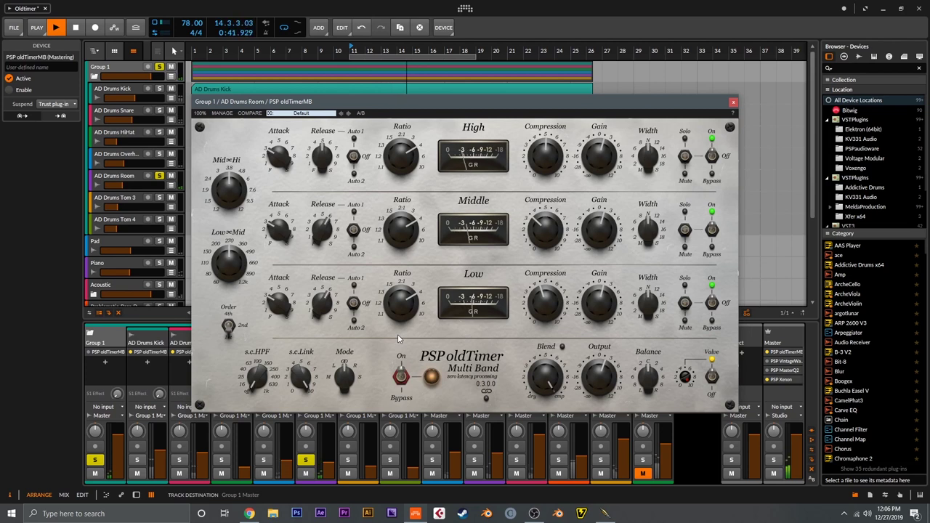
mouse_move(546, 305)
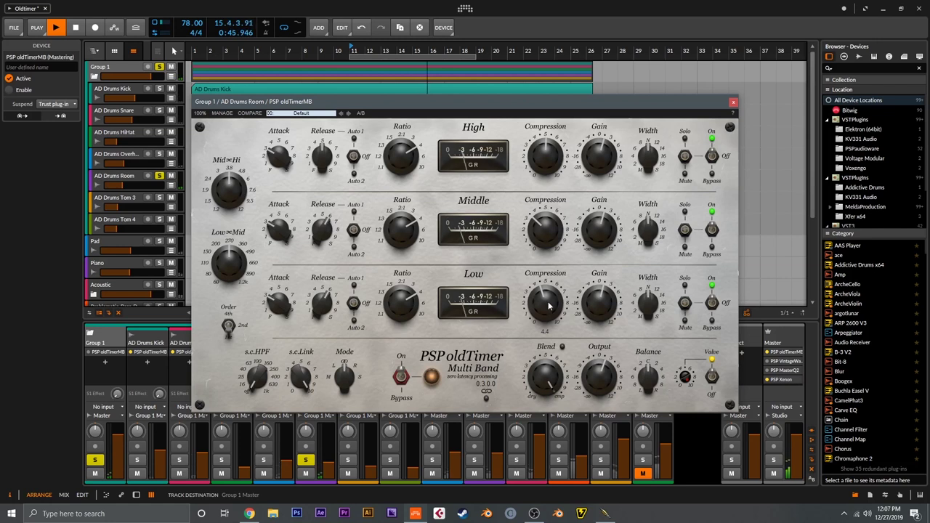
left_click_drag(549, 305, 588, 283)
mouse_move(592, 301)
key("space")
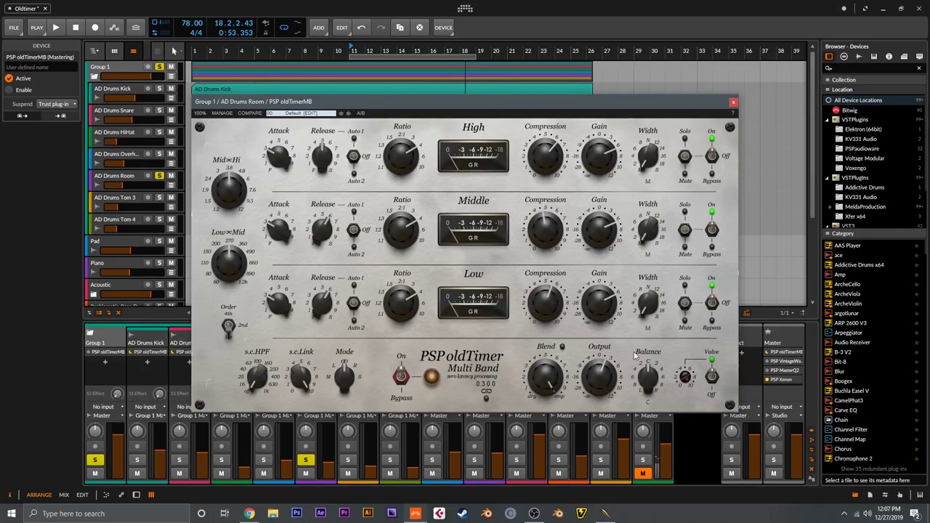
With the bands linked, raise the AD Drums Room compressor's Width to about 10.1 on all three bands
key("space")
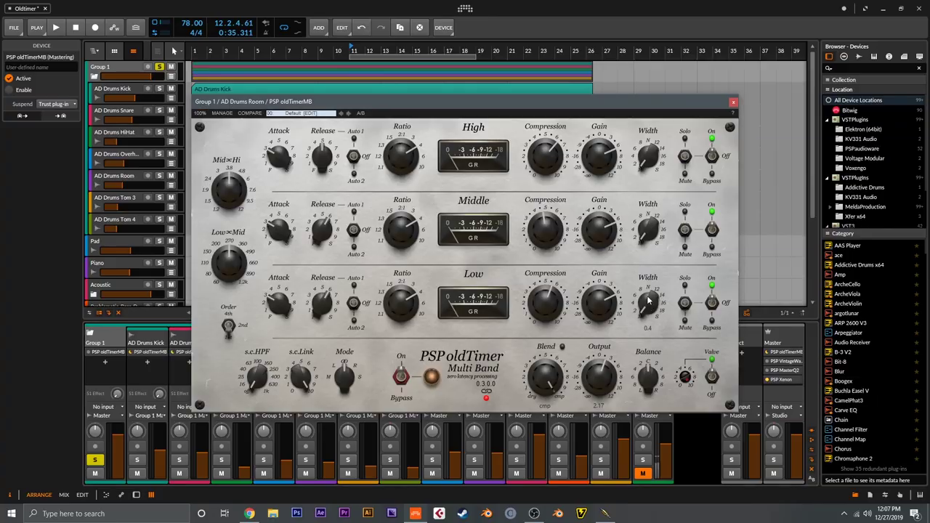
left_click_drag(648, 300, 641, 230)
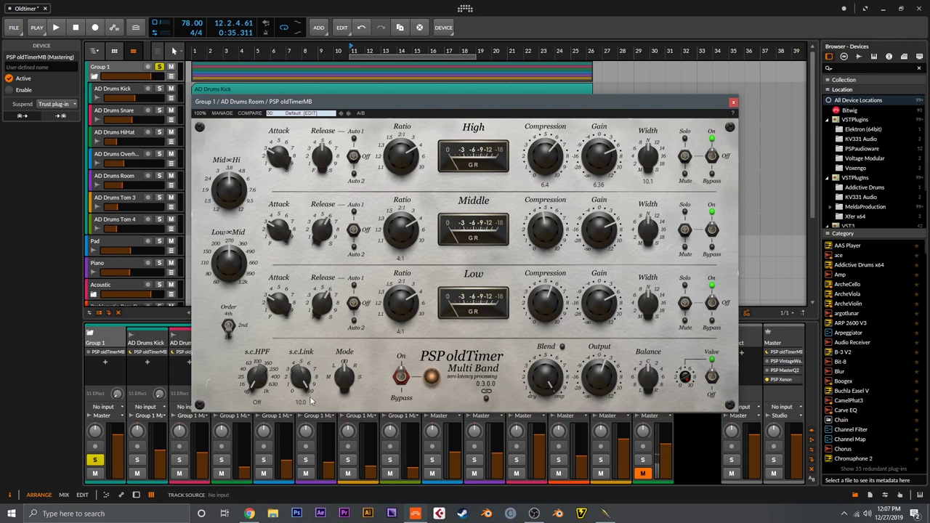
During playback, sweep the AD Drums Room compressor's linked Width between M and 17.1, finishing at about 6.8 on all bands
key("space")
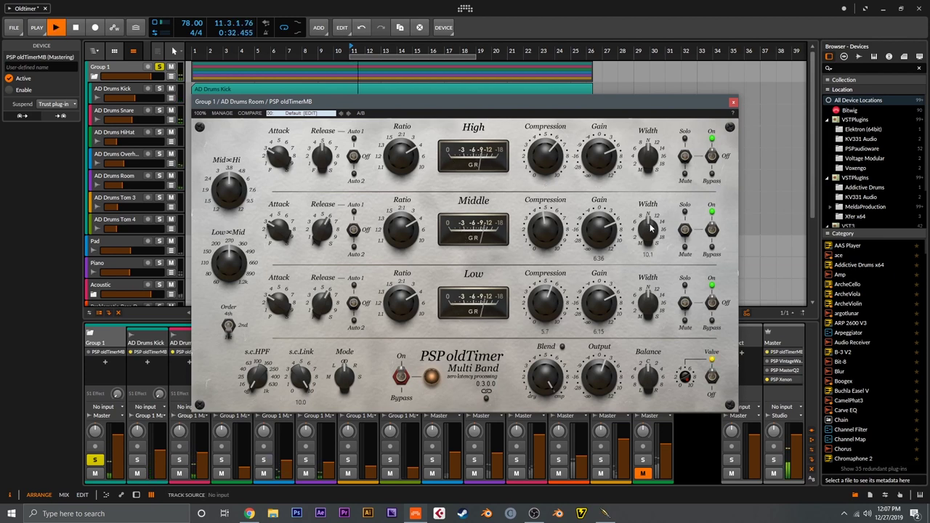
left_click_drag(650, 227, 663, 322)
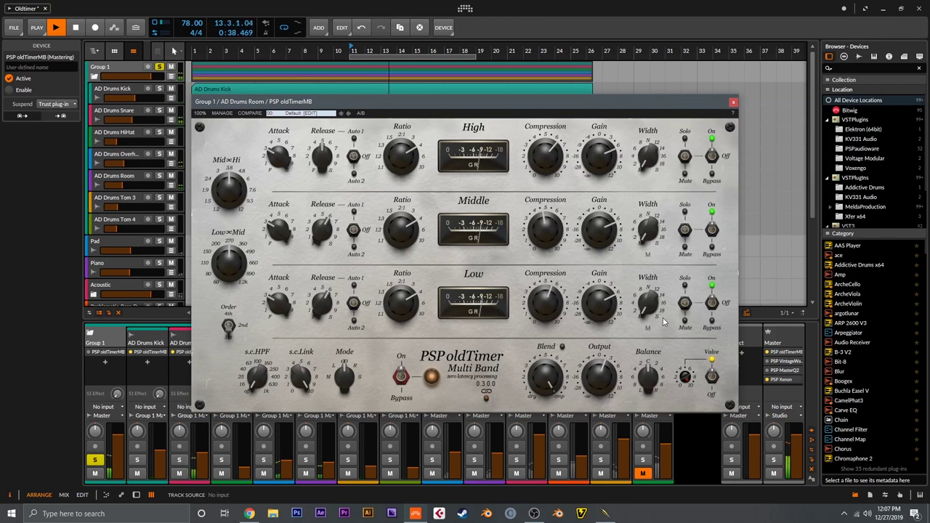
left_click_drag(654, 233, 635, 91)
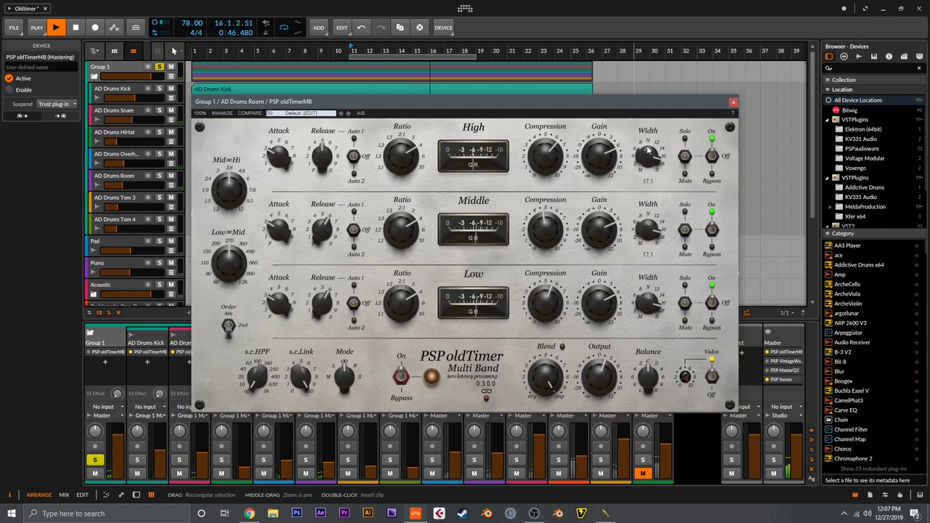
left_click_drag(647, 155, 674, 346)
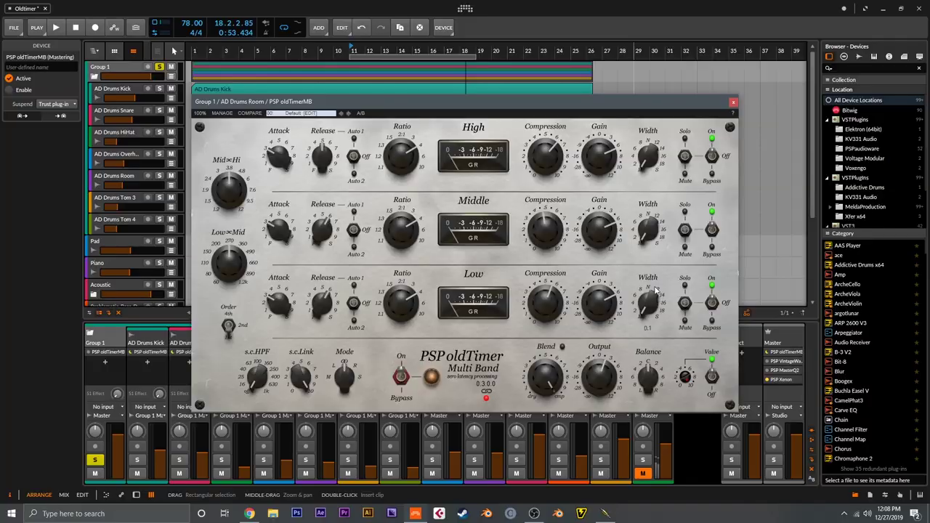
left_click_drag(656, 289, 643, 235)
key("space")
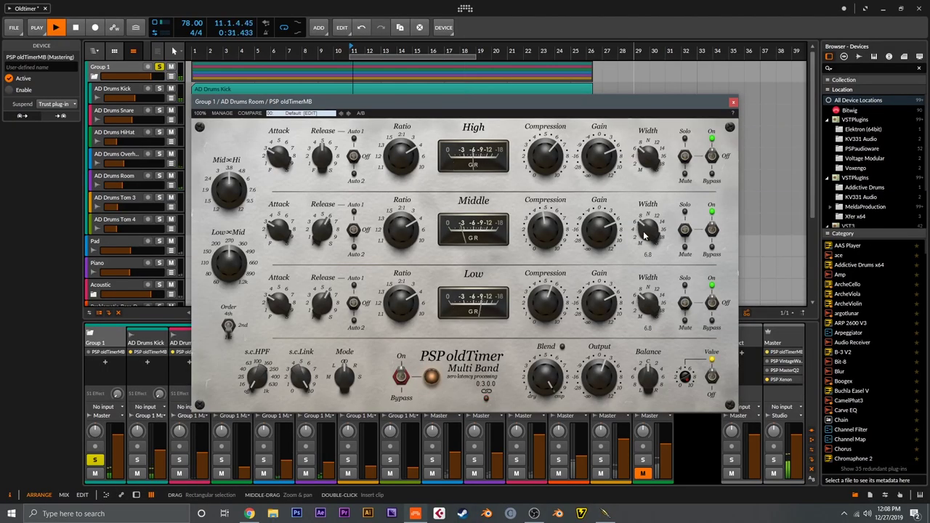
key("space")
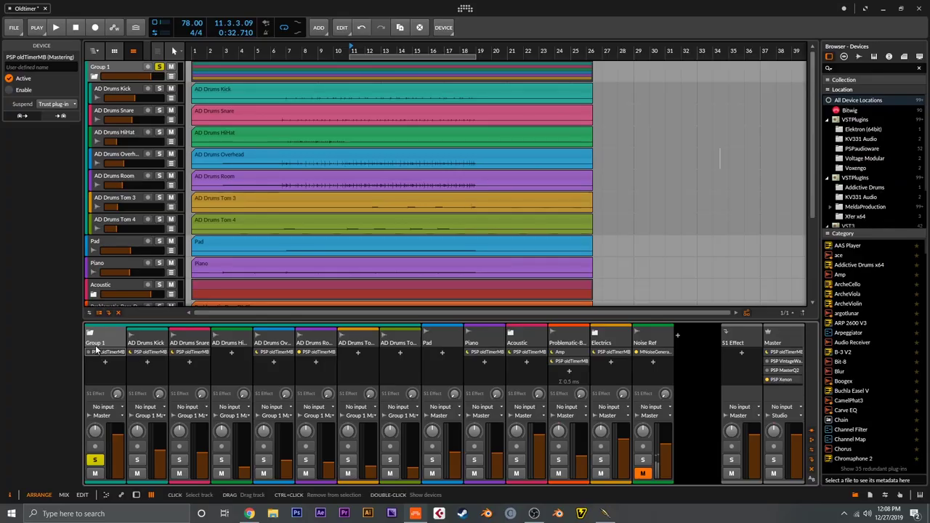
Open the Group 1 compressor, narrow its Low band's Width, and set the Low-Mid crossover to 166
left_click(119, 353)
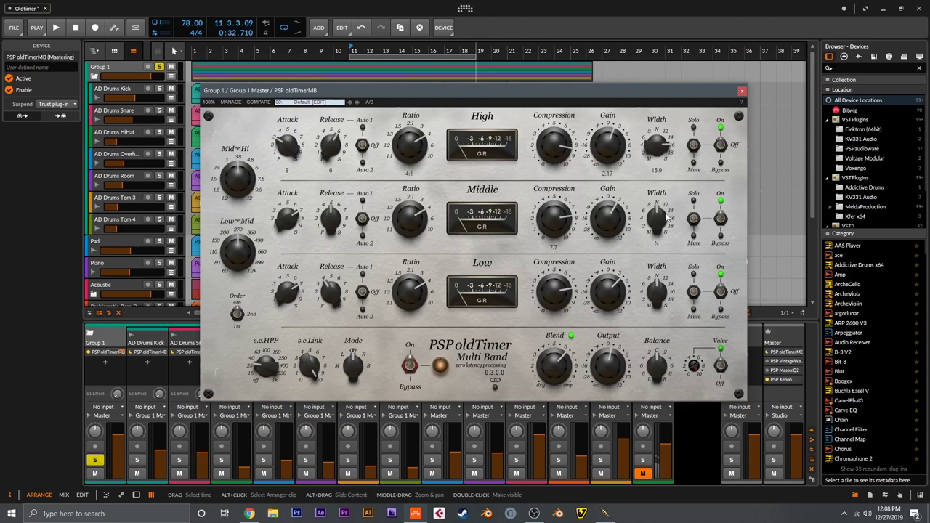
left_click_drag(657, 294, 660, 325)
mouse_move(238, 253)
left_mouse_down()
mouse_move(240, 275)
mouse_move(242, 260)
left_mouse_up()
Audition the soloed drum group with the Group 1 compressor bypassed and engaged
key("space")
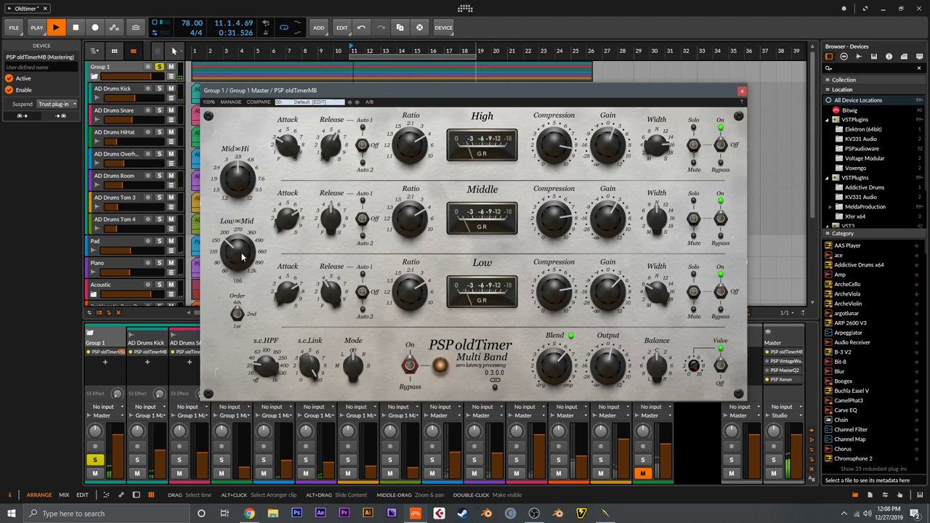
left_click(410, 367)
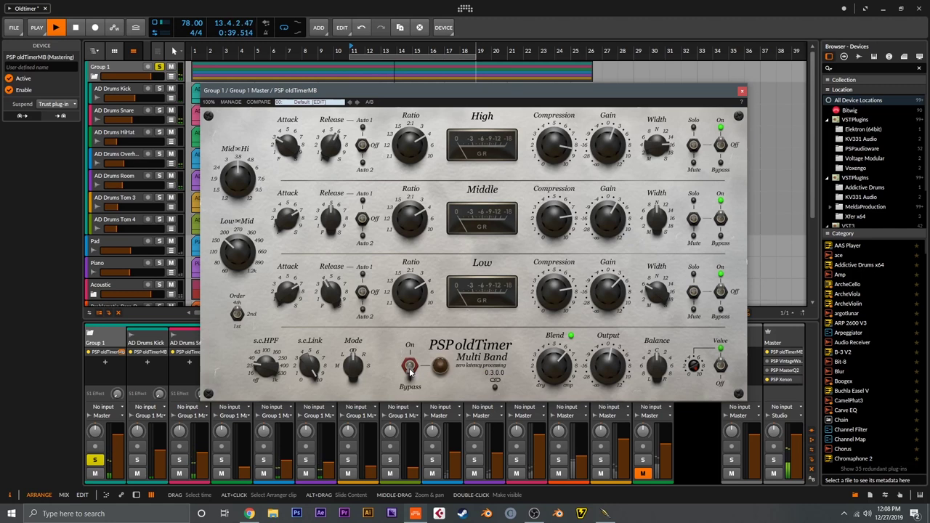
left_click(410, 368)
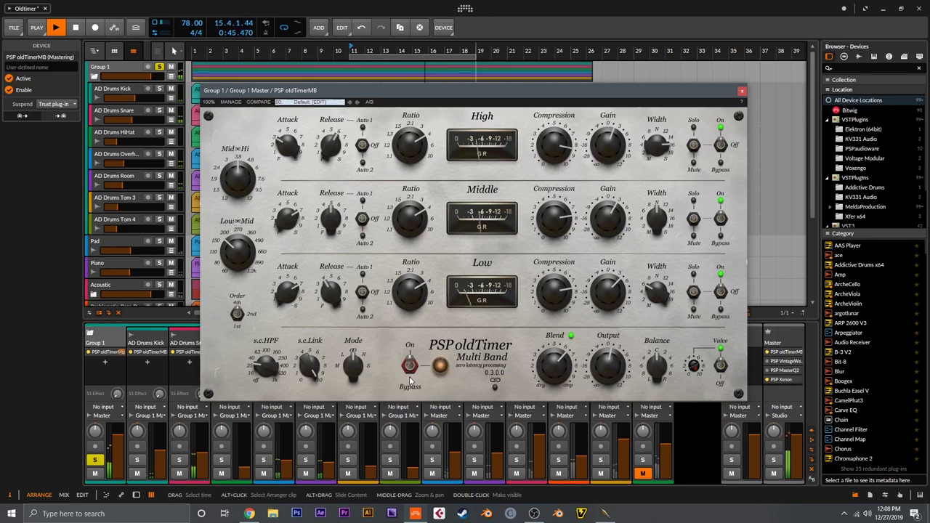
key("space")
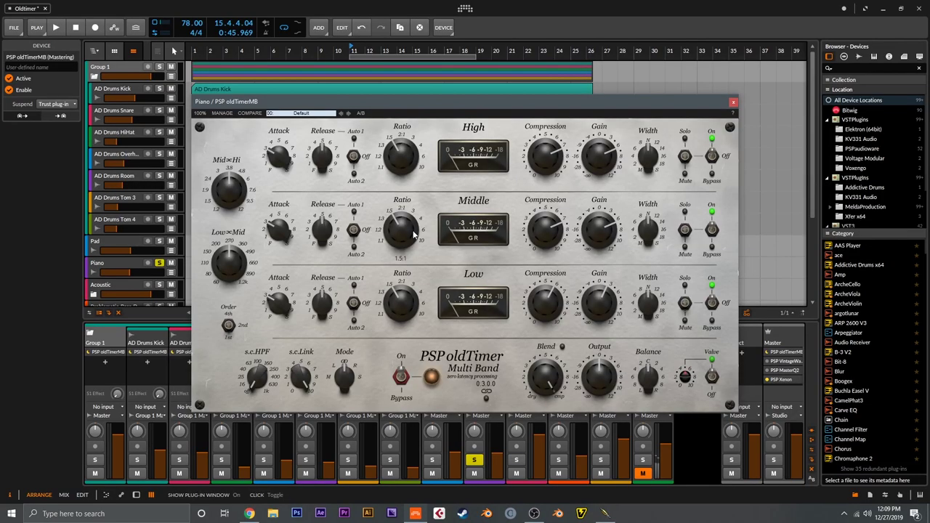
Audition the soloed Piano track with its compressor bypassed and engaged
left_click(400, 374)
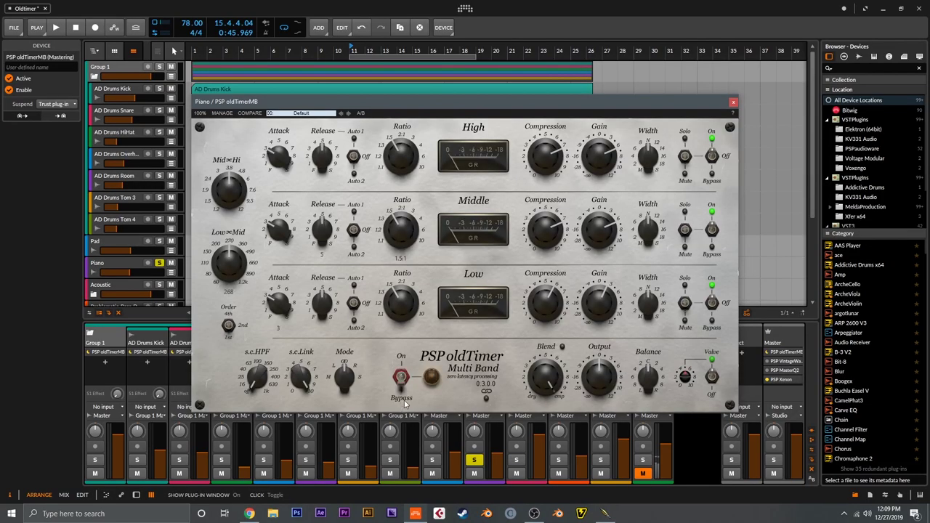
key("space")
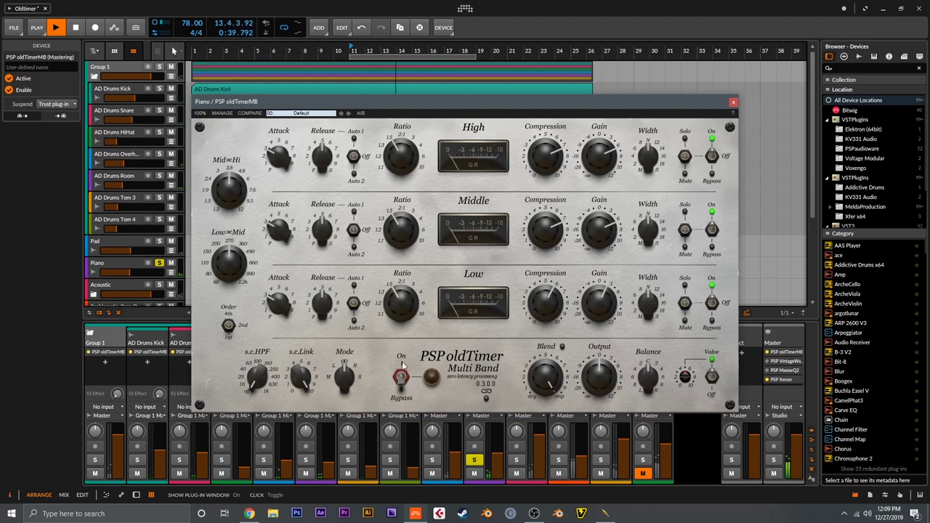
left_click(402, 366)
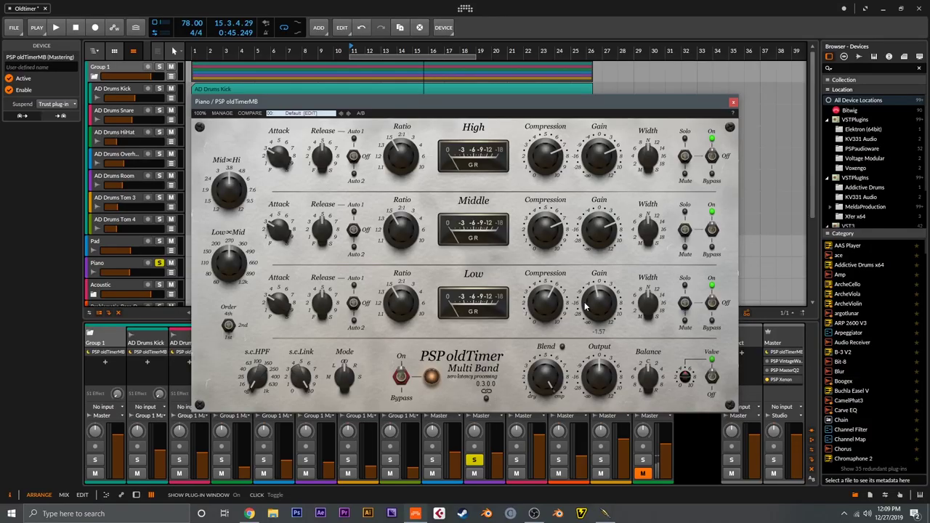
During playback, adjust the Piano compressor's Low gain, then raise the High band's Attack and set its Compression to 6.5
key("space")
left_click_drag(584, 307, 594, 309)
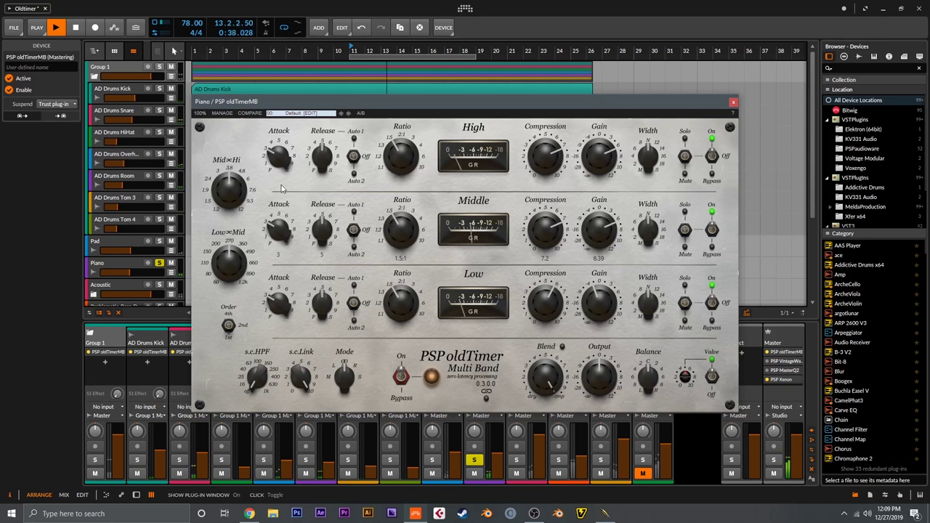
left_click_drag(277, 159, 279, 117)
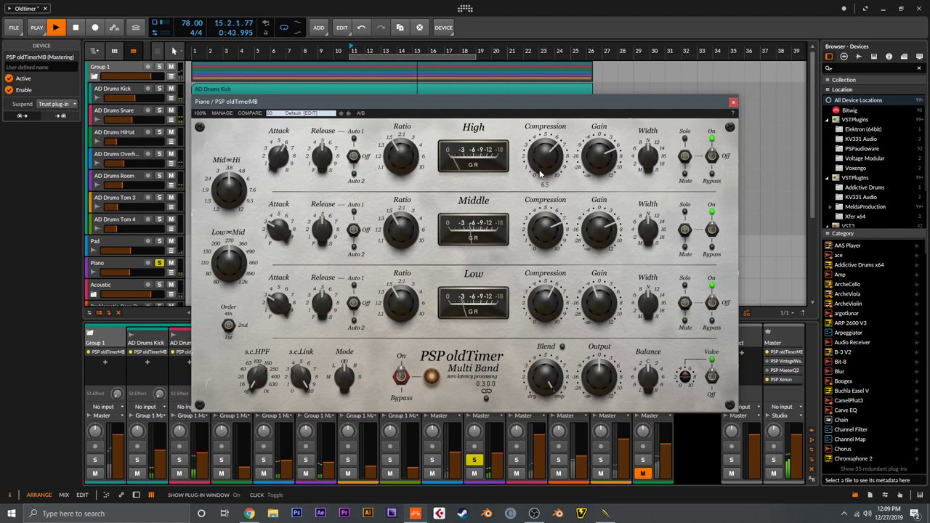
Set the Piano compressor's Width to about 16.1 on High and 13.7 on Middle, narrow the Low band, and audition the piano
left_click_drag(667, 157, 644, 138)
left_click_drag(659, 218, 657, 190)
left_click_drag(656, 156, 654, 128)
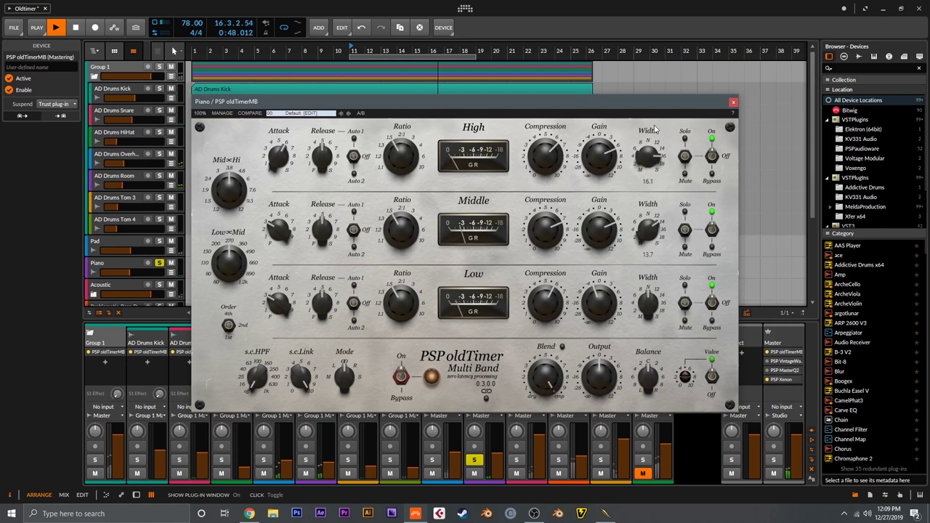
mouse_move(648, 293)
left_mouse_down()
mouse_move(648, 314)
mouse_move(653, 291)
left_mouse_up()
left_click_drag(651, 238, 650, 247)
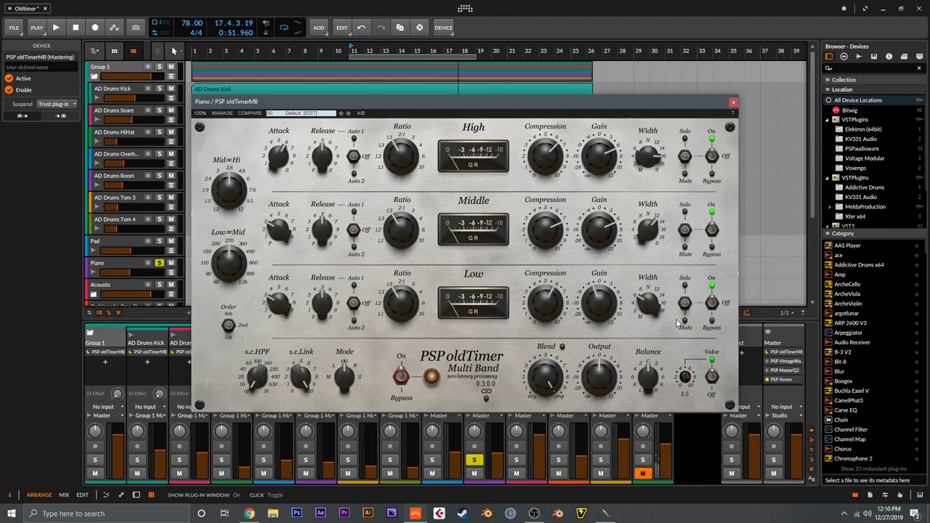
key("space")
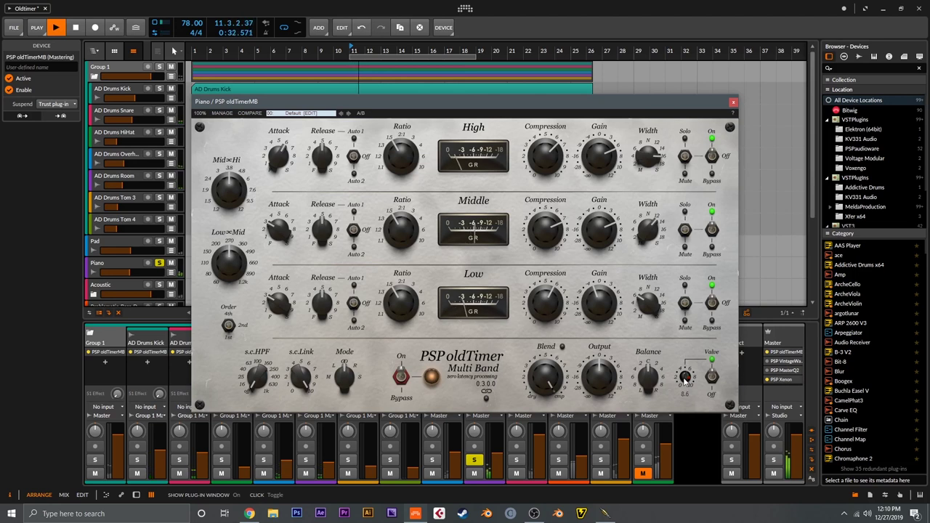
key("space")
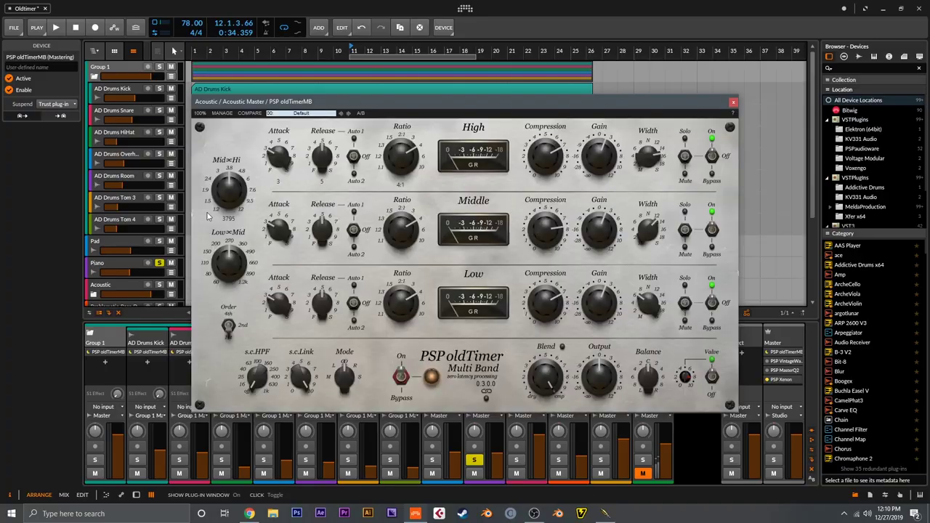
Solo the Acoustic group and, during playback, set its compressor's High band to about 7.6 Compression and 4.4 Gain, then change the crossover order
left_click(159, 284)
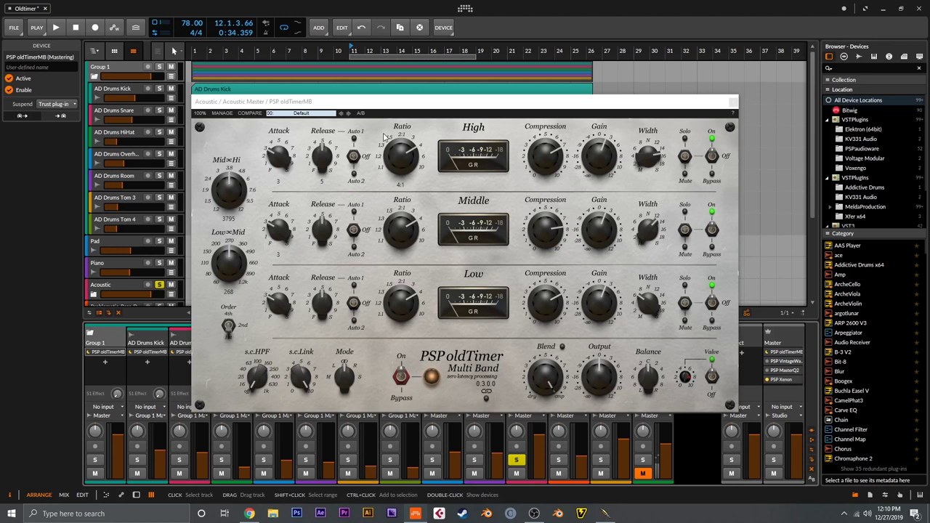
key("space")
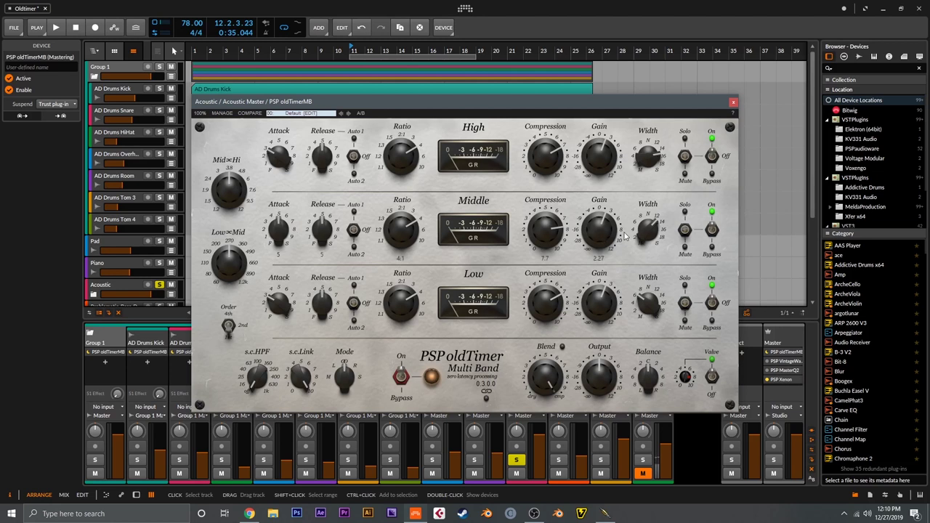
key("space")
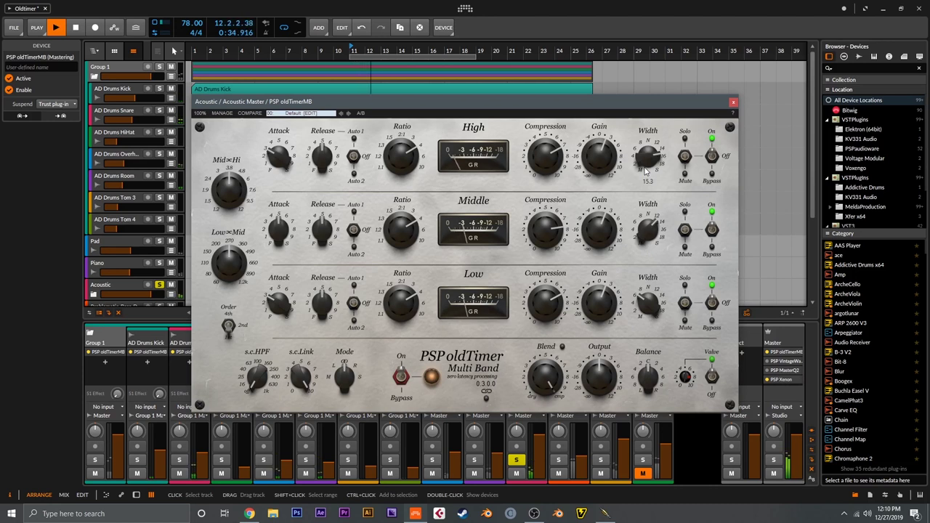
left_click_drag(556, 153, 582, 146)
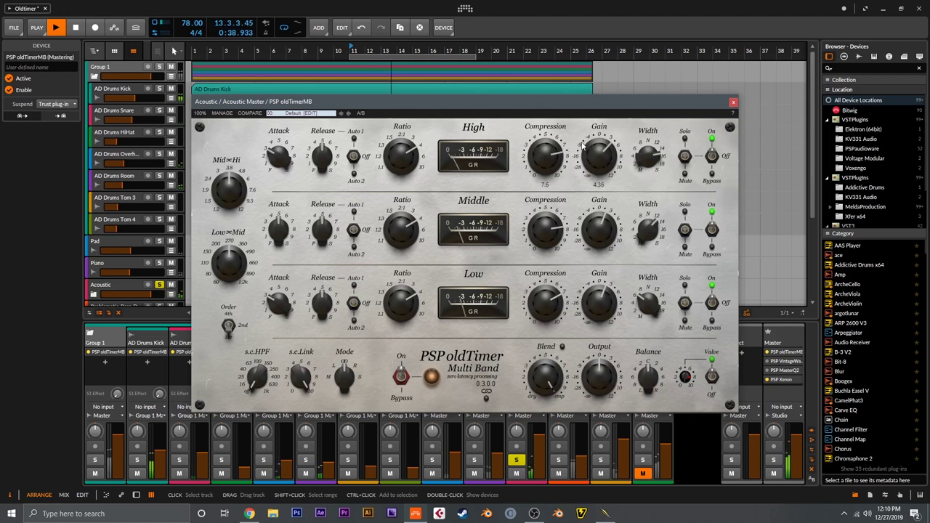
key("space")
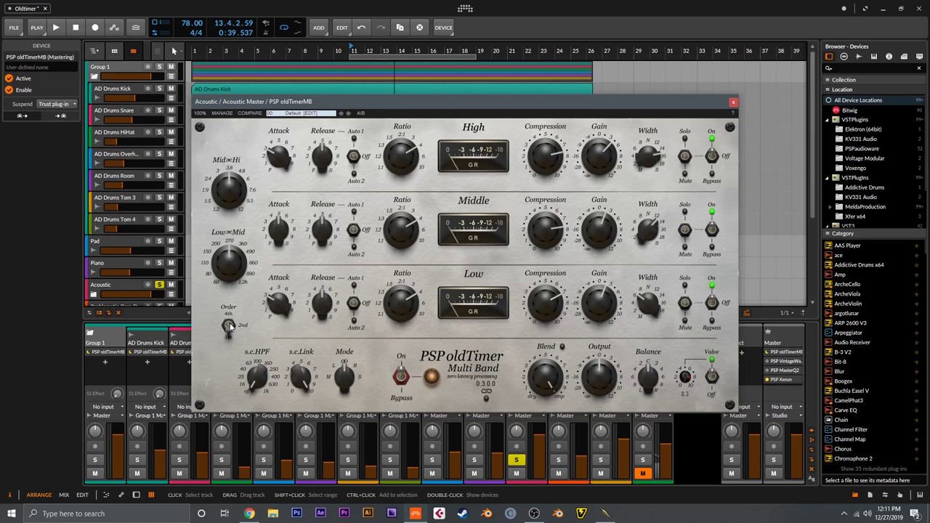
key("space")
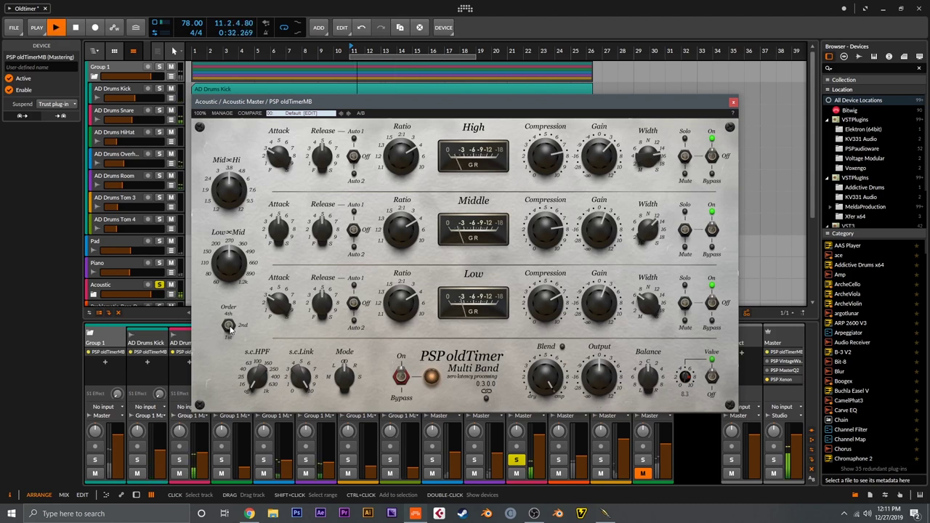
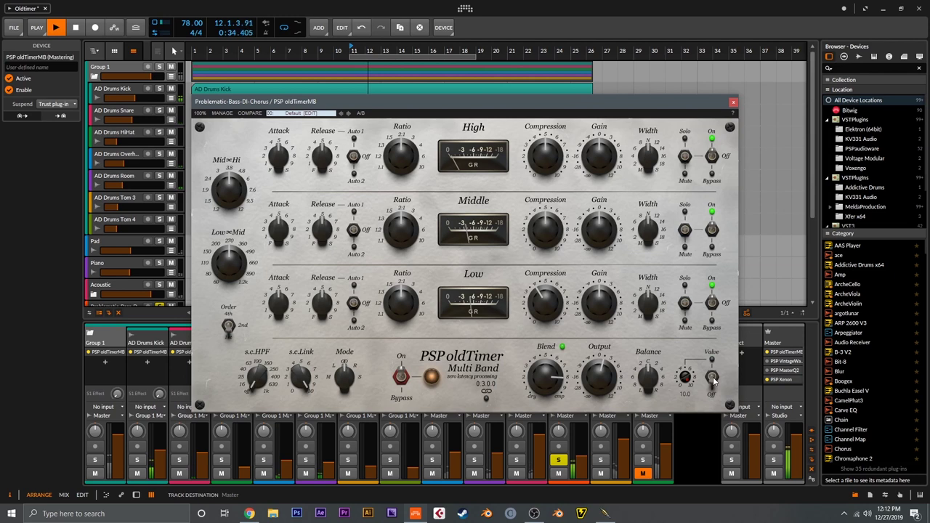
Engage the valve stage of the Problematic-Bass-DI-Chorus compressor and audition the soloed bass
left_click(713, 377)
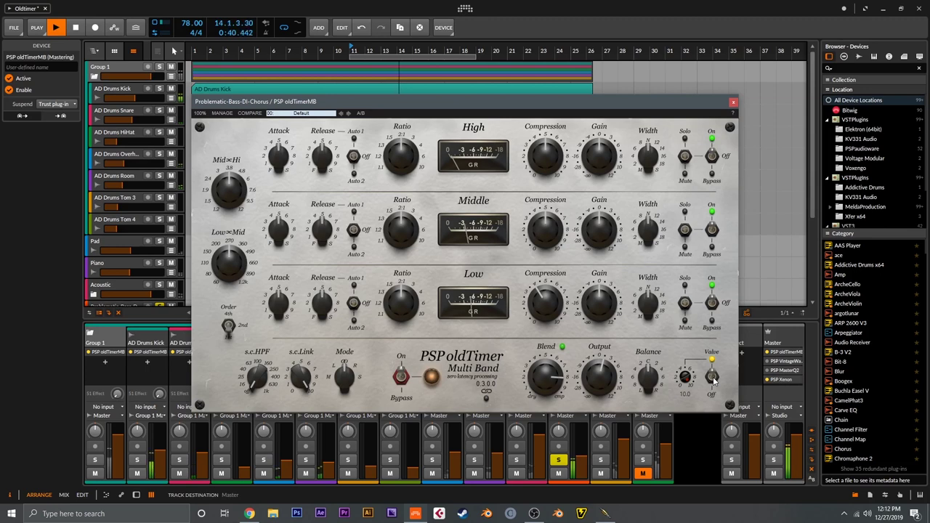
key("space")
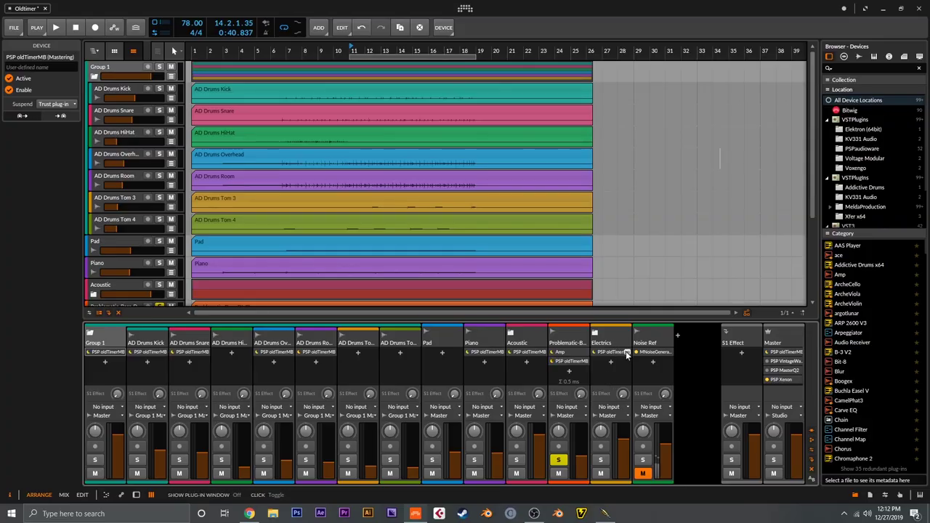
Open the Electrics group's compressor and audition the soloed group with the compressor bypassed and engaged
left_click(627, 353)
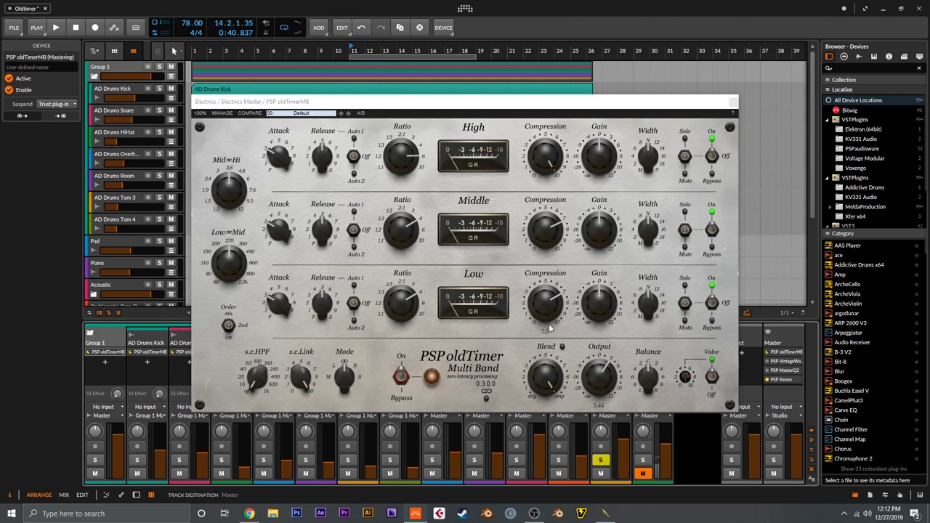
key("space")
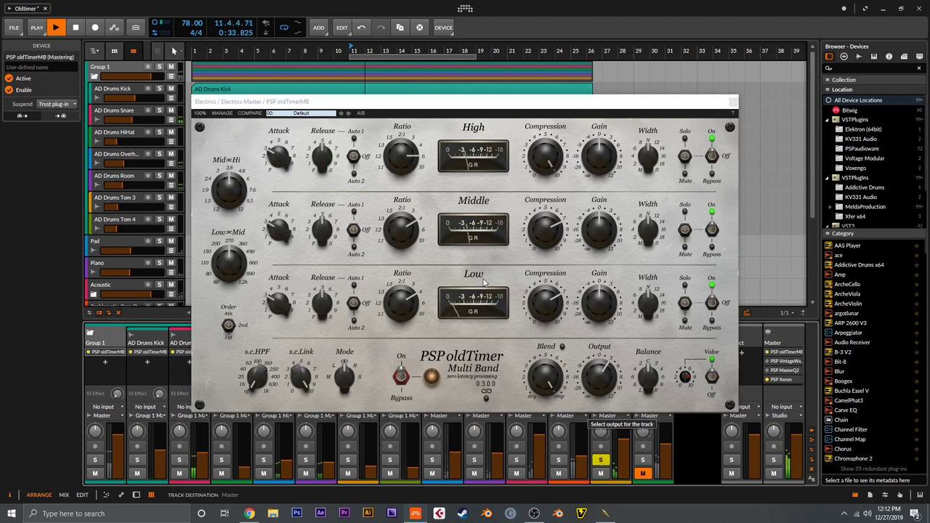
left_click(402, 376)
key("space")
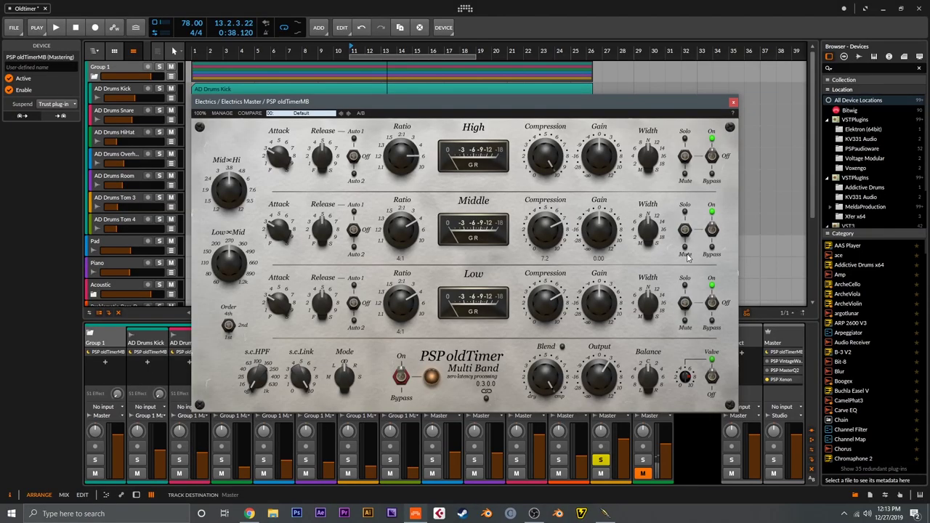
Solo the Middle and High bands of the Electrics compressor and audition both bands bypassed and engaged during playback
left_click(685, 211)
left_click(689, 145)
key("space")
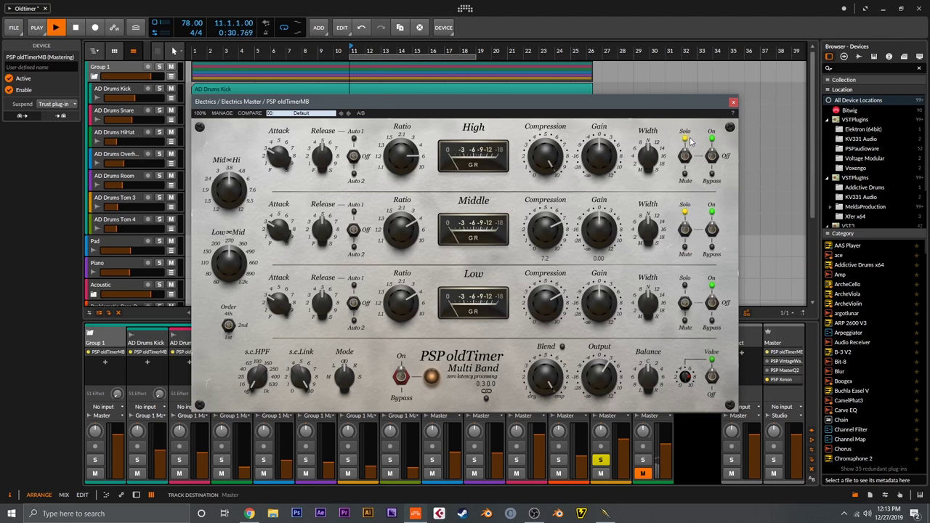
left_click(710, 178)
left_click(711, 218)
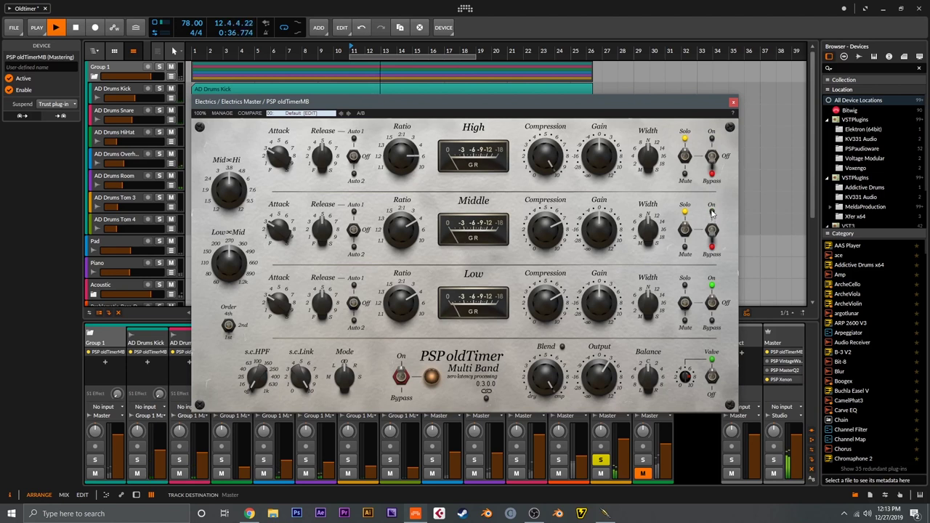
left_click(713, 145)
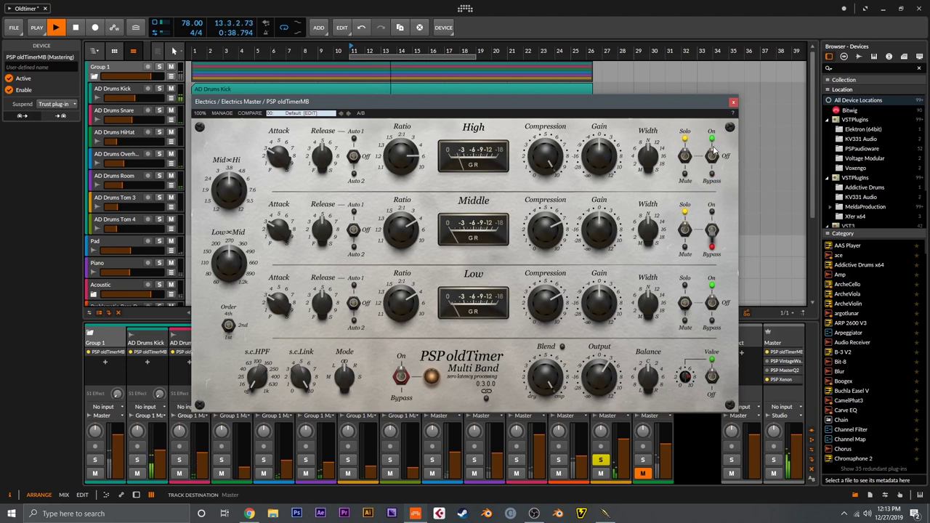
left_click(713, 211)
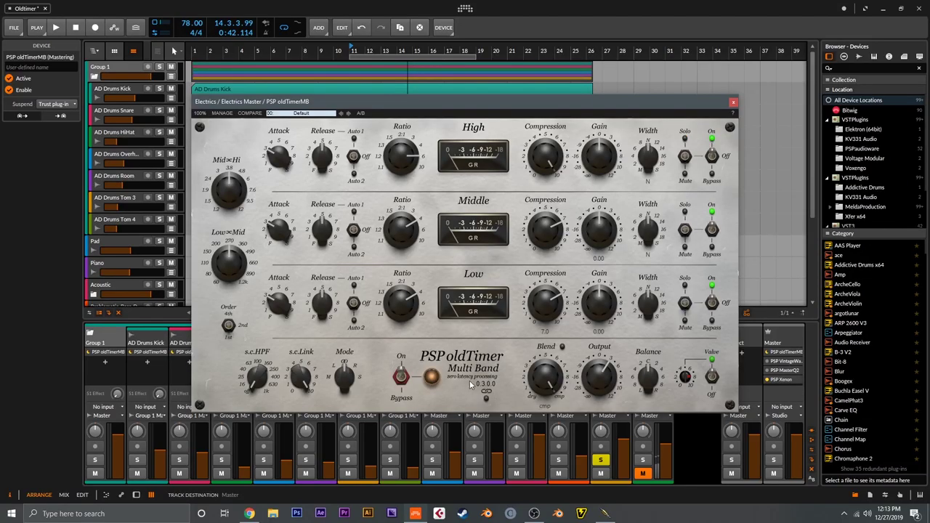
During playback, set the Electrics compressor's valve drive to 10.0, the Gain of all bands to 12.00 and the Output to about 7.32
left_click(401, 376)
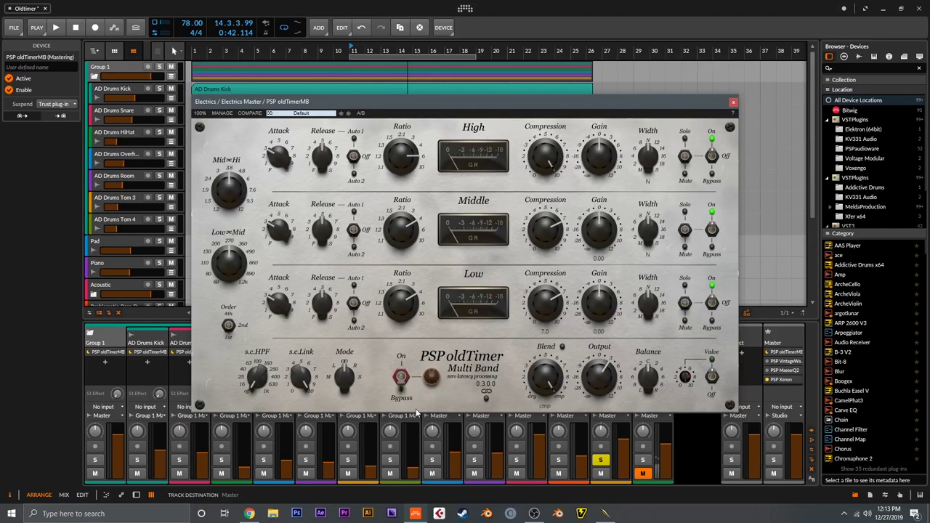
key("space")
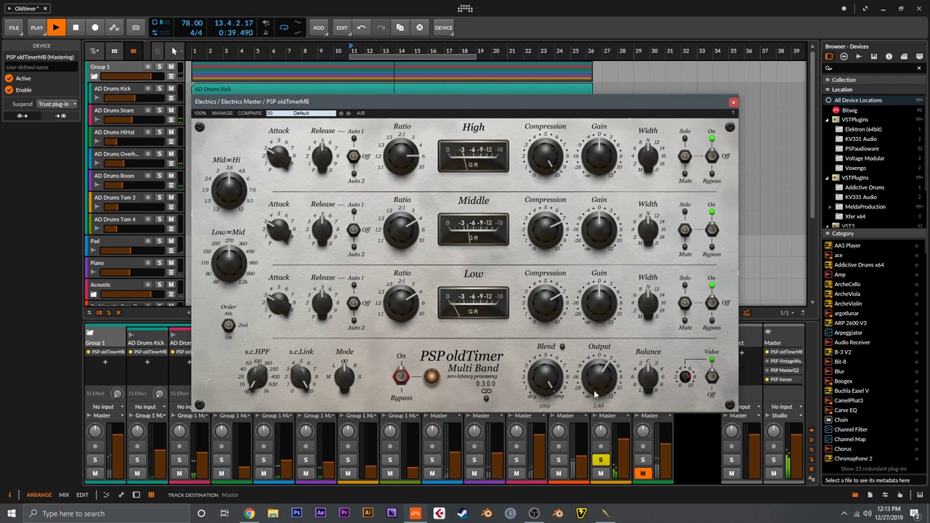
left_click_drag(689, 378, 688, 330)
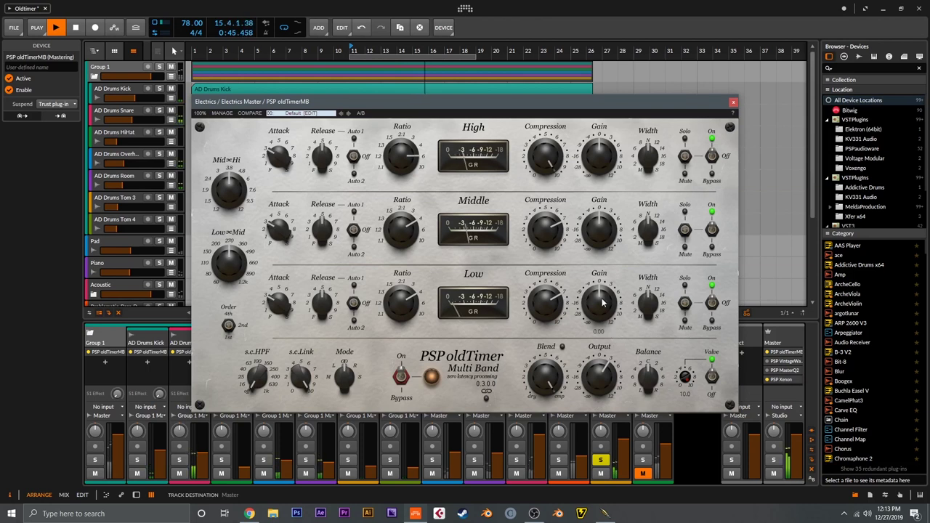
left_click_drag(602, 307, 600, 255)
left_click_drag(595, 374, 599, 354)
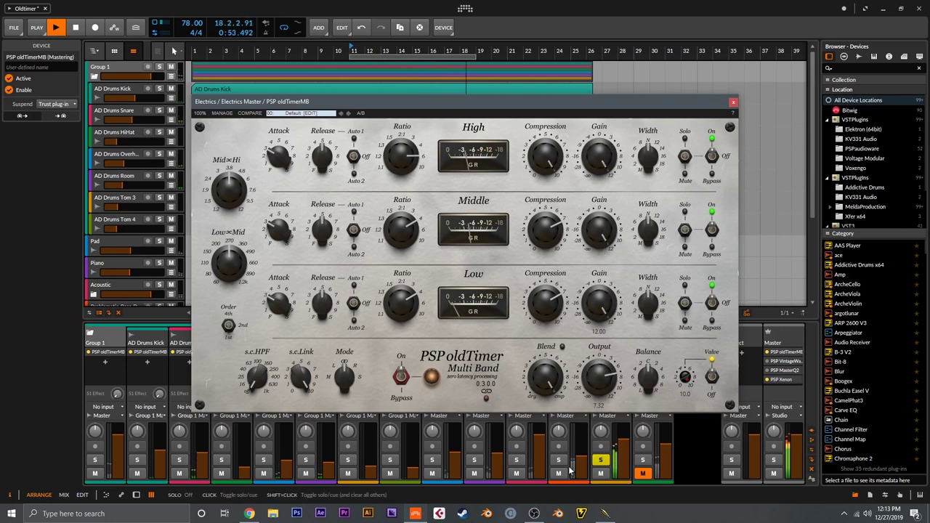
Lower the Electrics group's volume, unsolo it to hear it in the full mix, and close its compressor window
left_click(601, 430)
left_click_drag(600, 430, 600, 443)
left_click(600, 459)
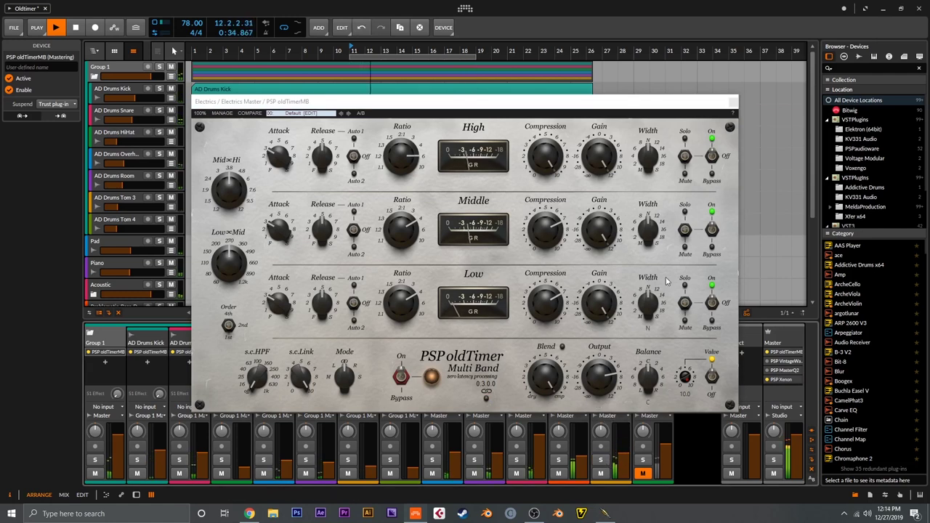
left_click(733, 103)
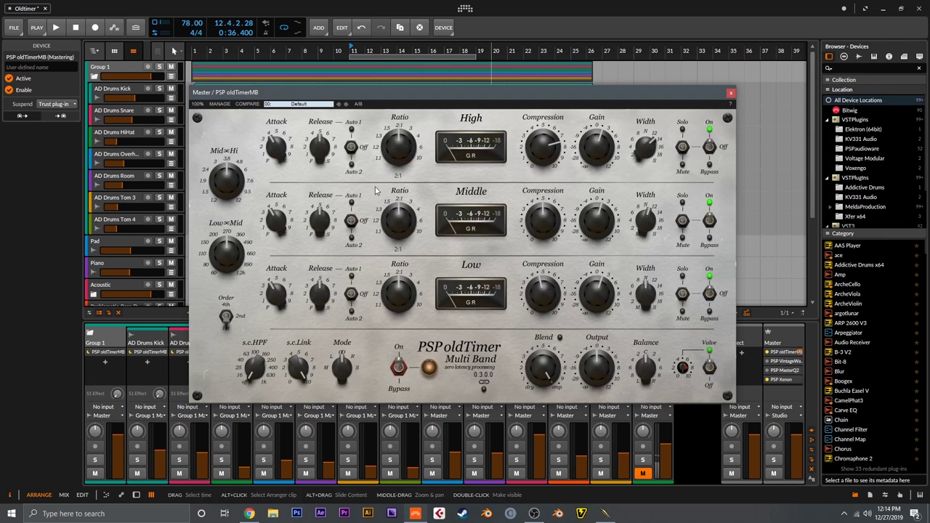
Play the full mix and compare the Master compressor bypassed and engaged
left_click(396, 375)
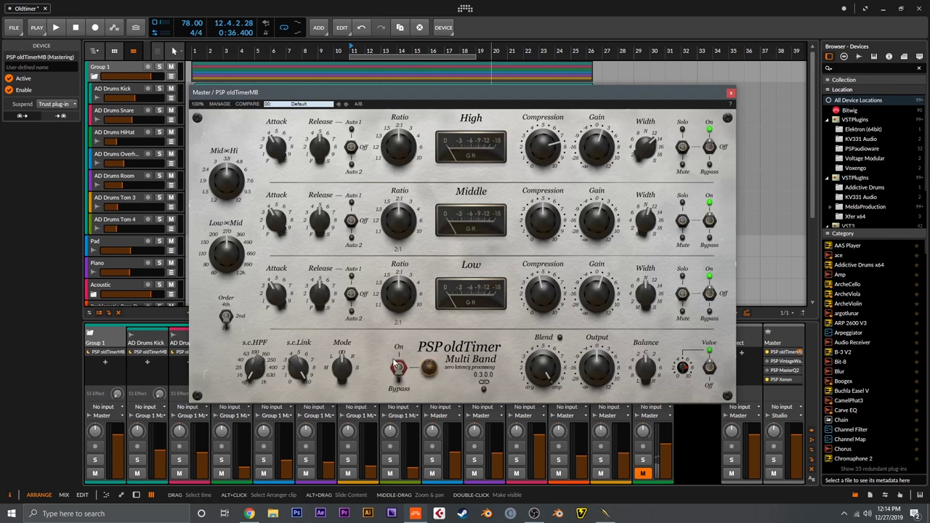
key("space")
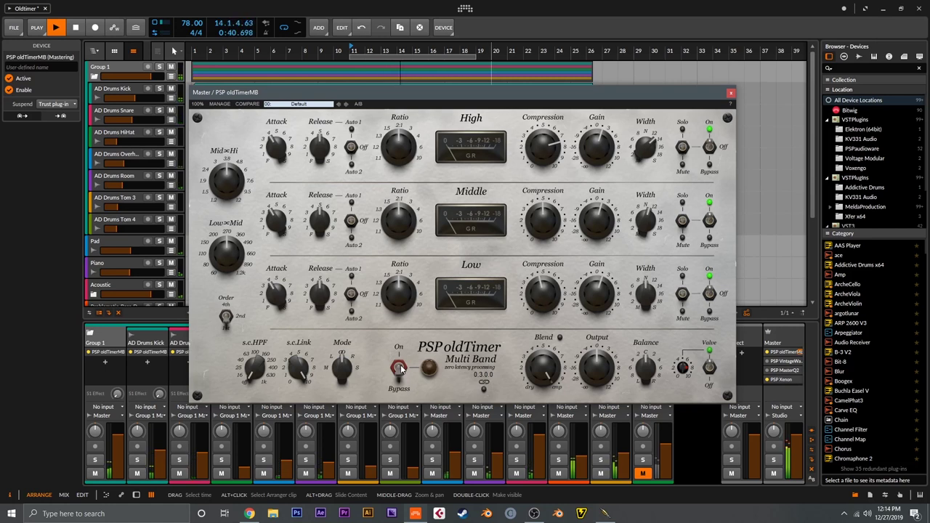
left_click(399, 367)
left_click(398, 368)
left_click(398, 367)
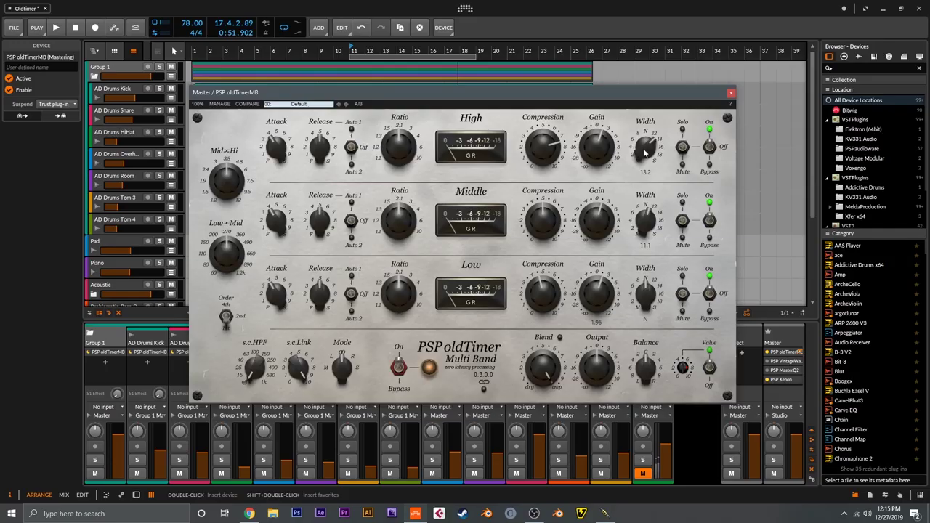
Widen the Master compressor's High band, narrow its Low band, and play the mix with the valve drive at about 8.9
left_click_drag(644, 151, 644, 145)
left_click_drag(643, 301, 645, 318)
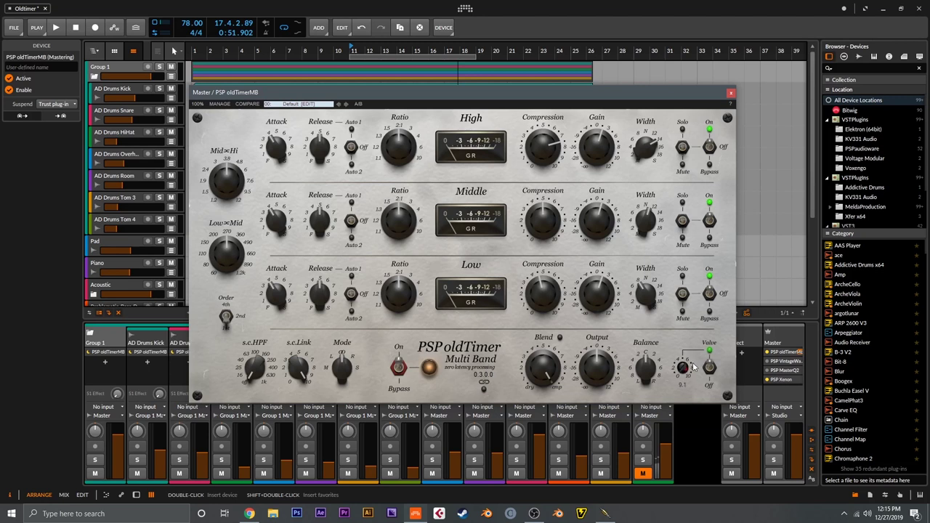
key("space")
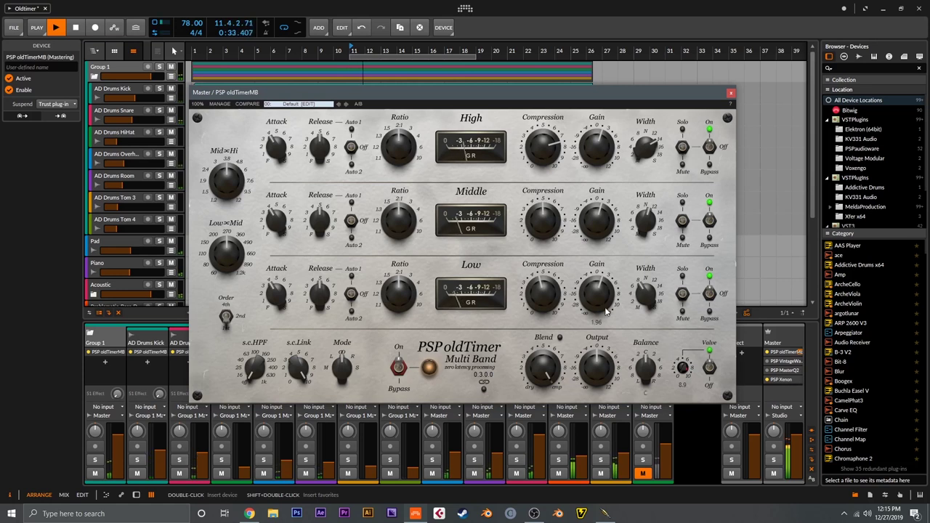
Raise the Gain of the Master compressor's three bands to about 5.07, lower its Output to compensate, and stop playback
left_click_drag(599, 306, 605, 211)
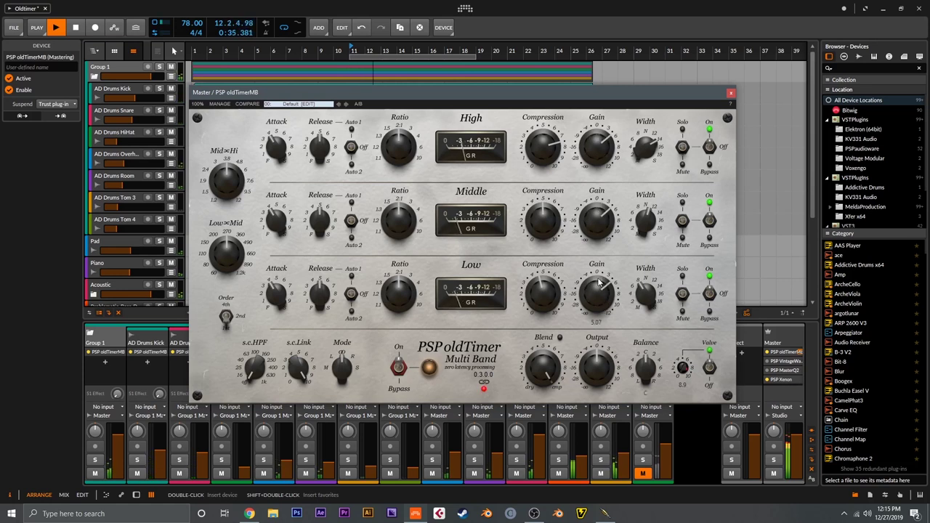
left_click_drag(609, 350, 608, 379)
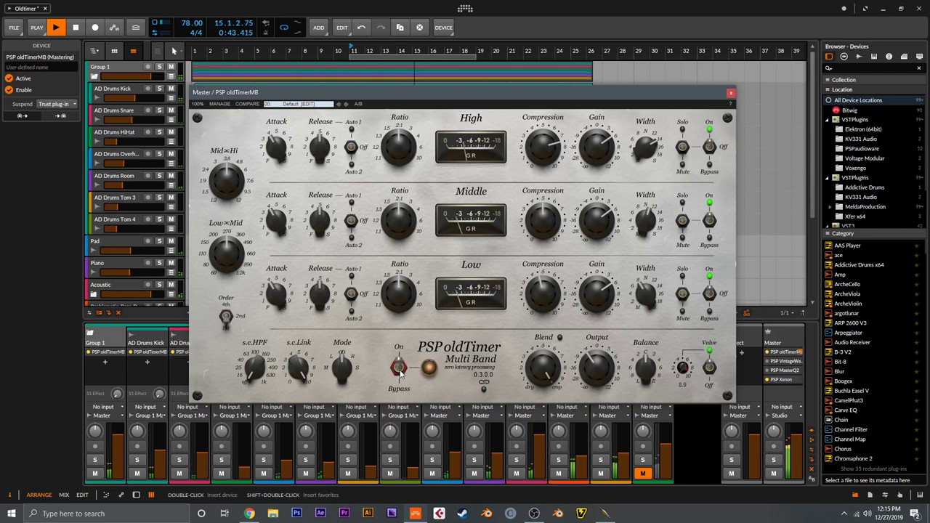
key("space")
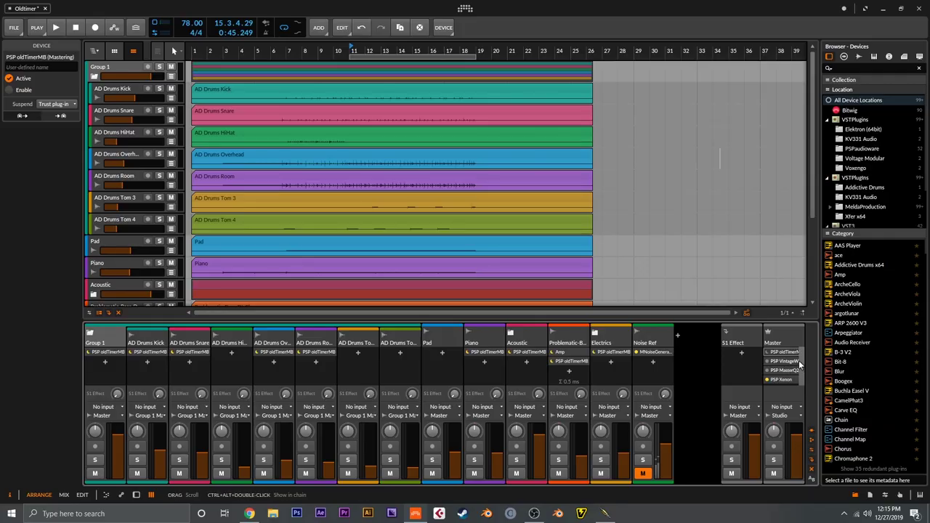
Examine the settings of PSP VintageWarmer2, PSP MasterQ2 and PSP Xenon on the Master track, closing each plug-in after viewing
double_click(798, 362)
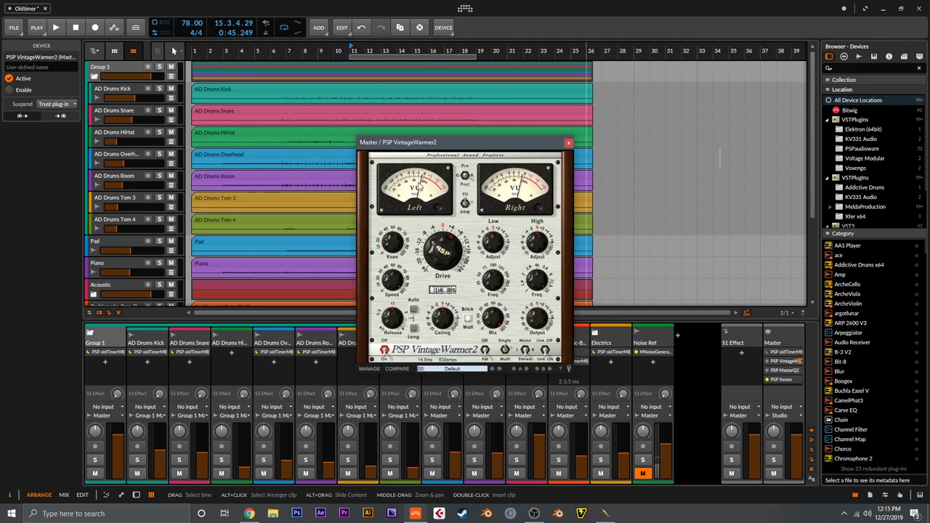
left_click(568, 144)
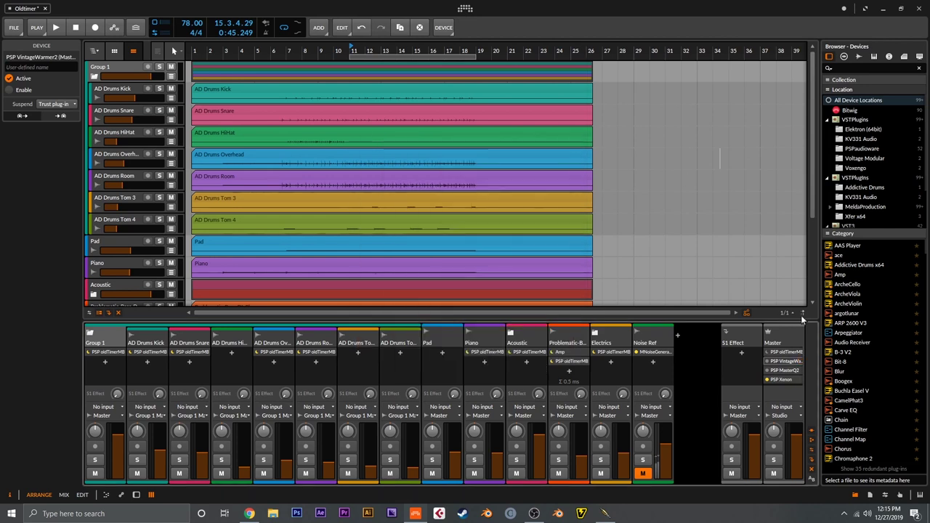
left_click(798, 370)
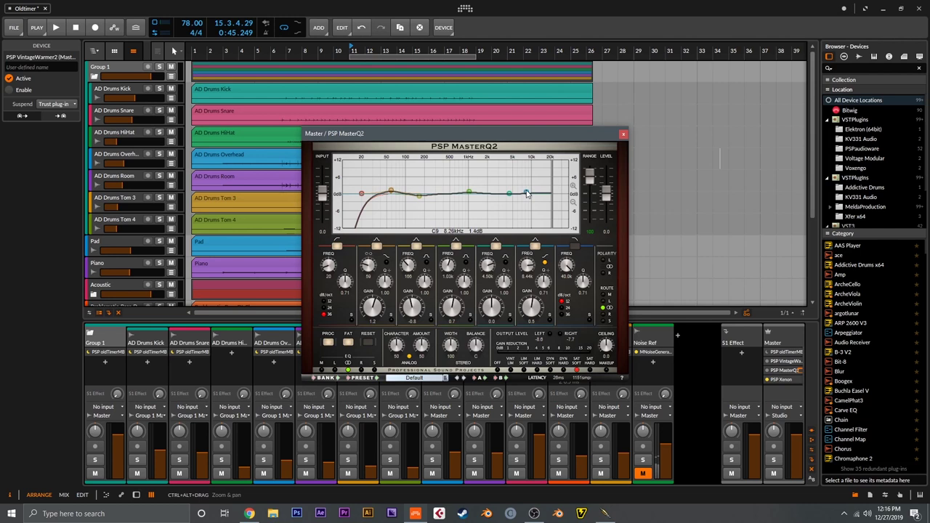
left_click(623, 134)
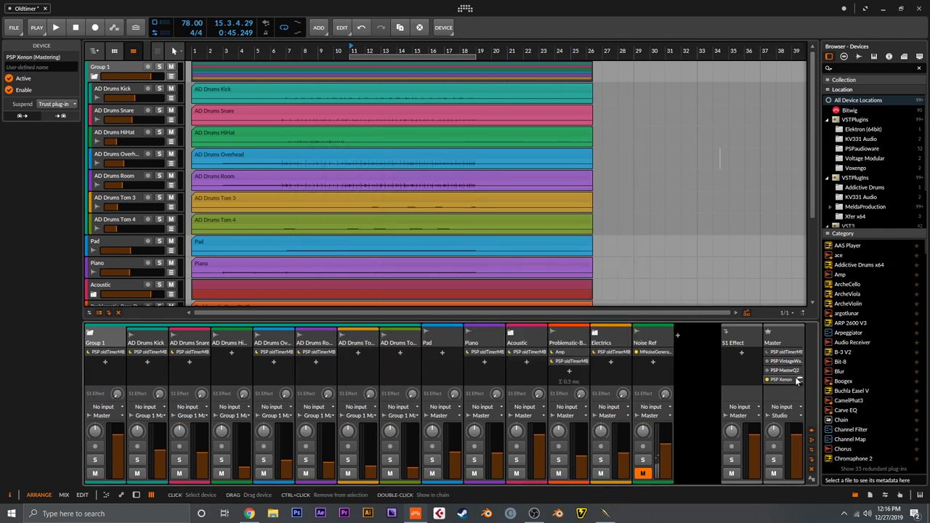
left_click(799, 380)
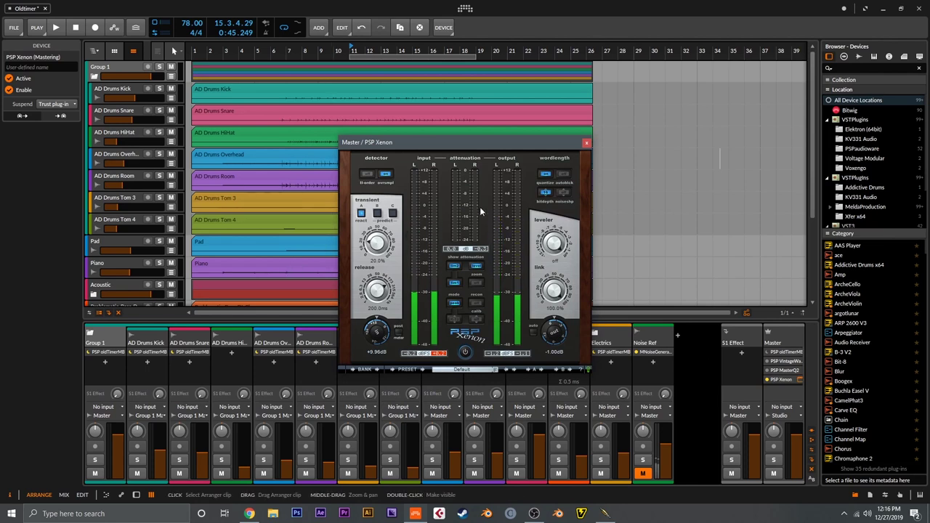
left_click(586, 143)
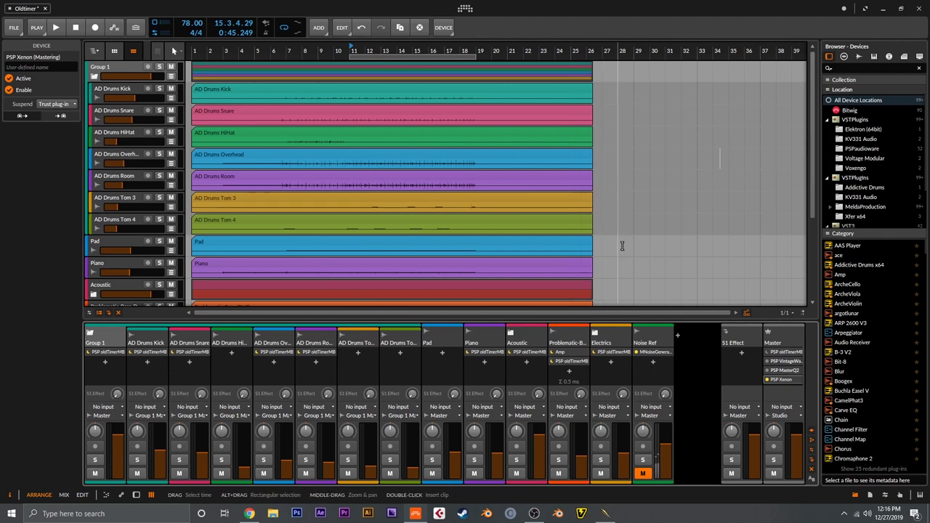
Play back the full mix from bar 11
key("space")
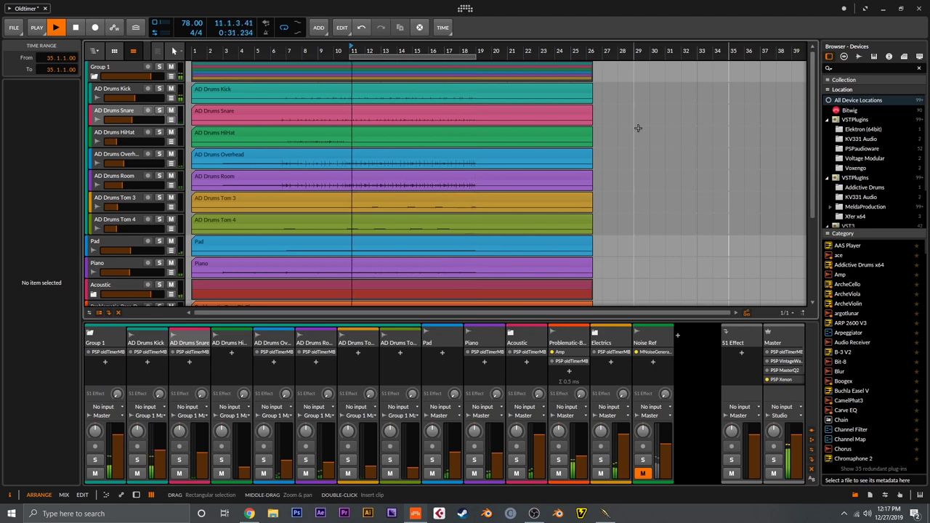
key("space")
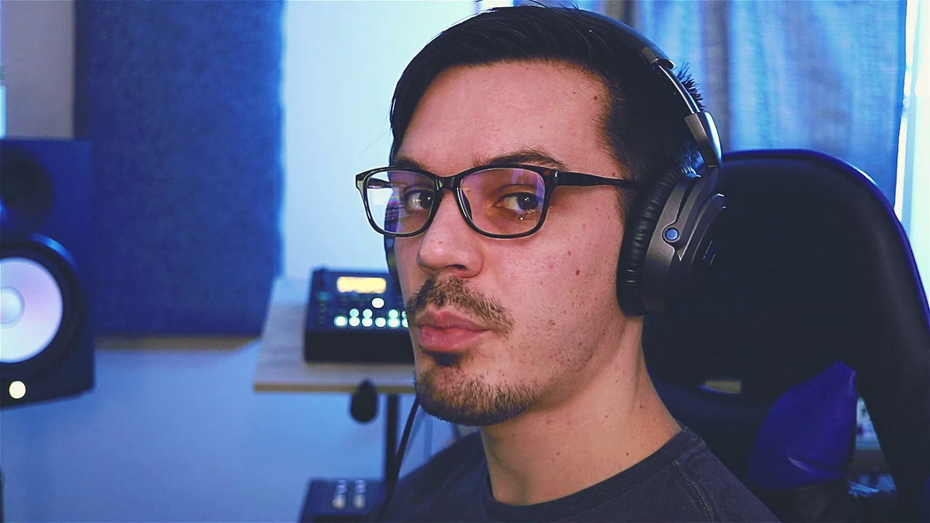